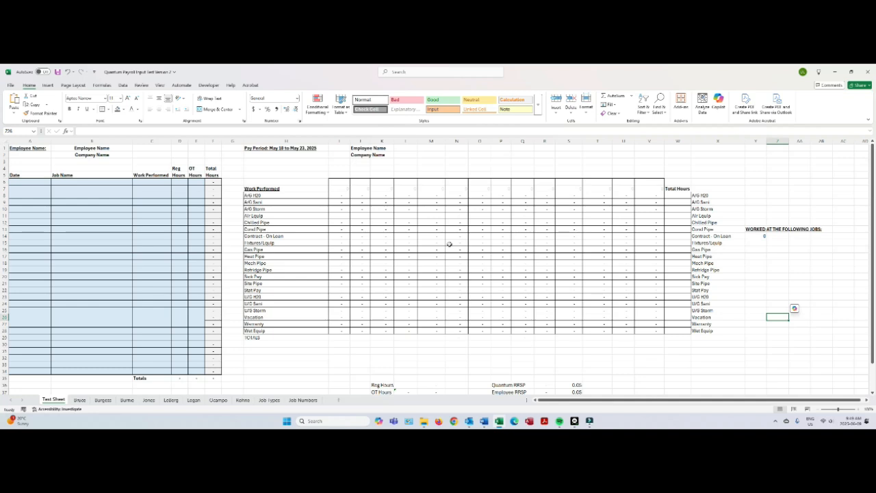
Fill row 6 of the timesheet with the date 5/26/2025 and the job name 2195 - Level 4
left_click(27, 183)
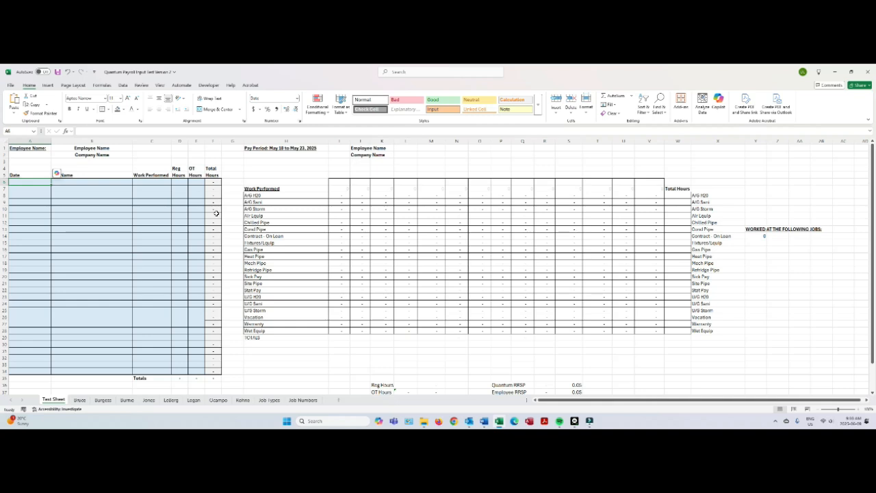
type("5/26/2025")
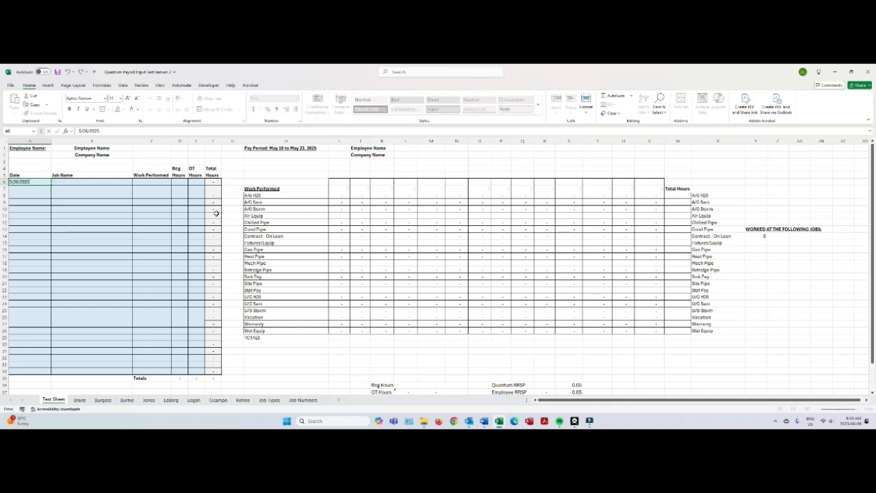
key("Tab")
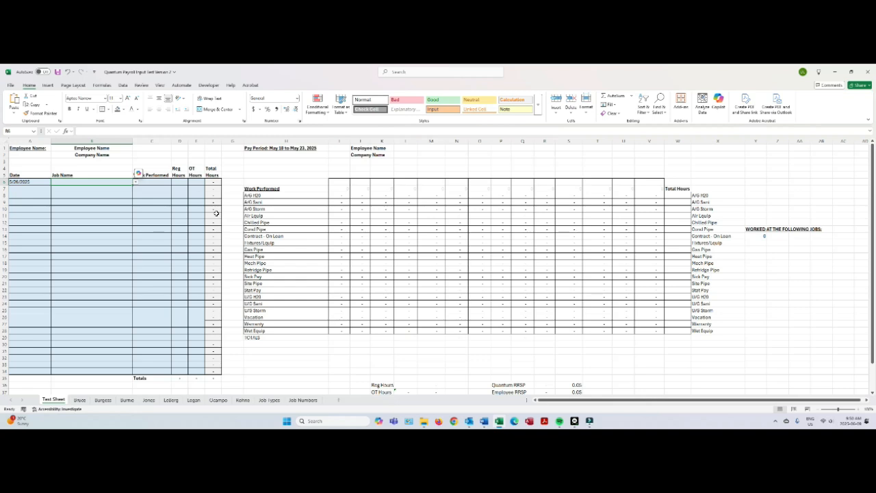
type("2105")
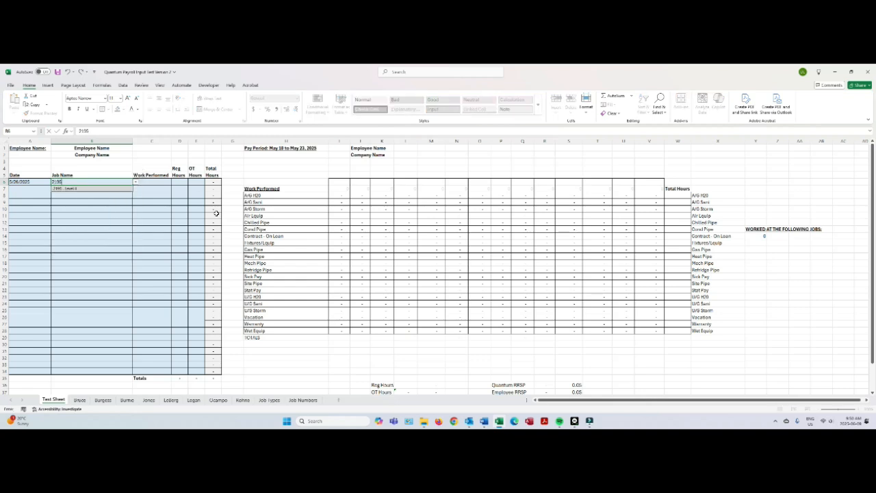
key("Tab")
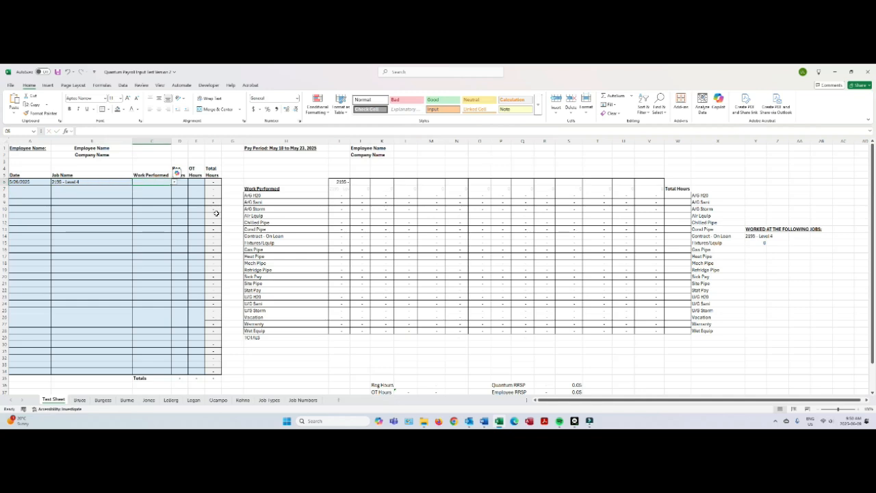
Enter A/G H20 as the work performed in row 6, with 8 regular hours
type("a")
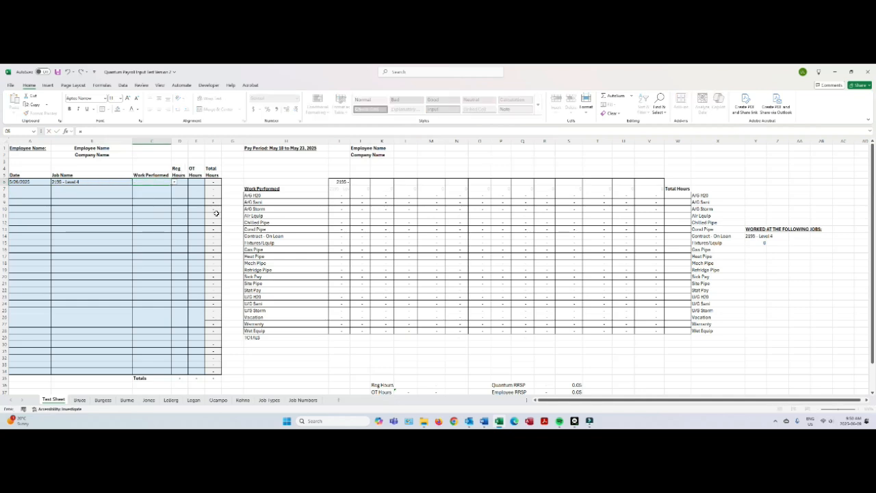
key("Return")
key("Up")
key("Right")
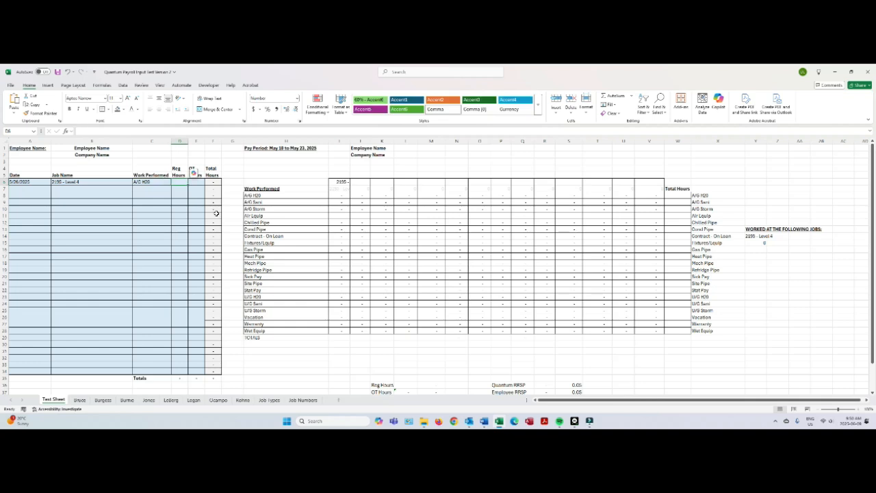
type("8")
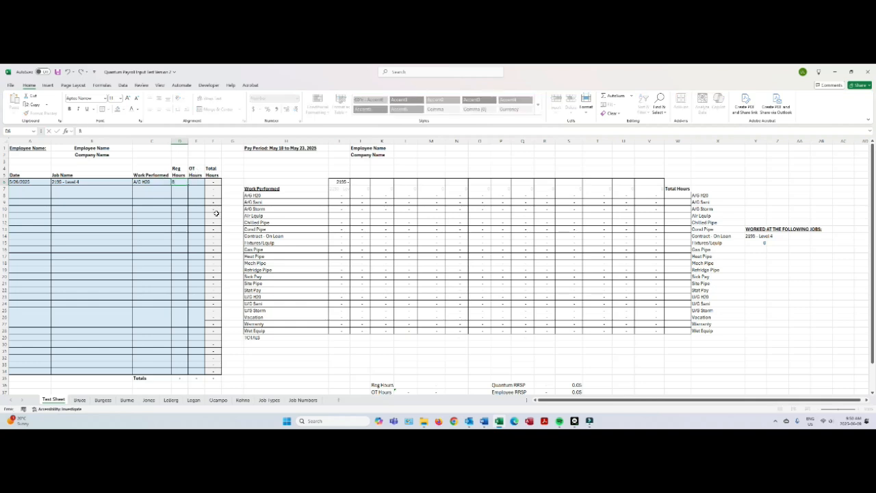
key("Return")
Start the row 7 timesheet entry with the date 5/27/2025 and the job name 2195 - Level 4
key("Left")
key("Left")
key("Left")
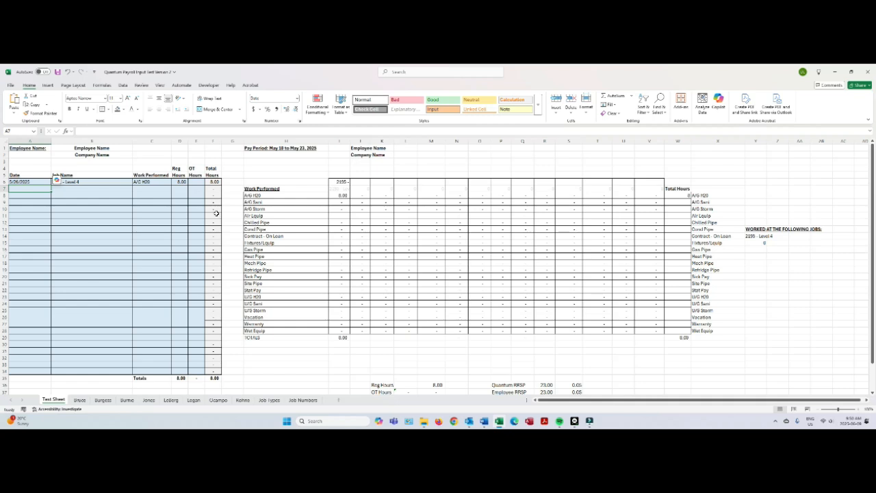
type("5/27/2025")
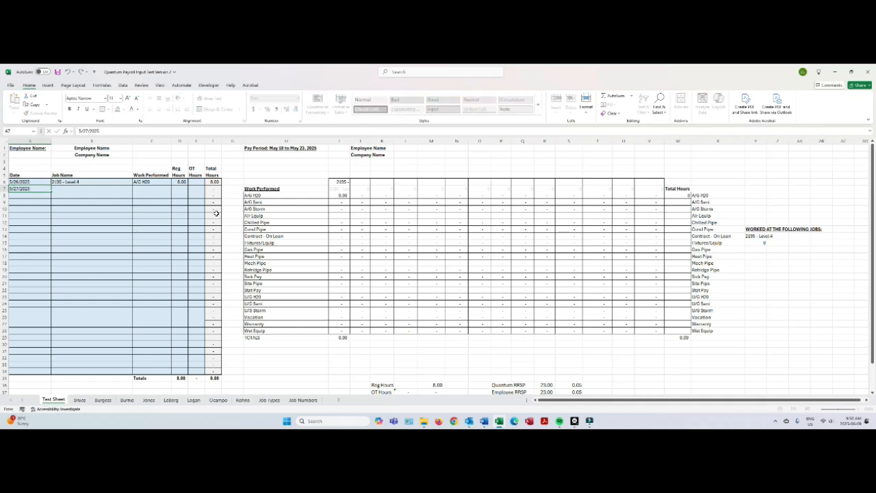
key("Tab")
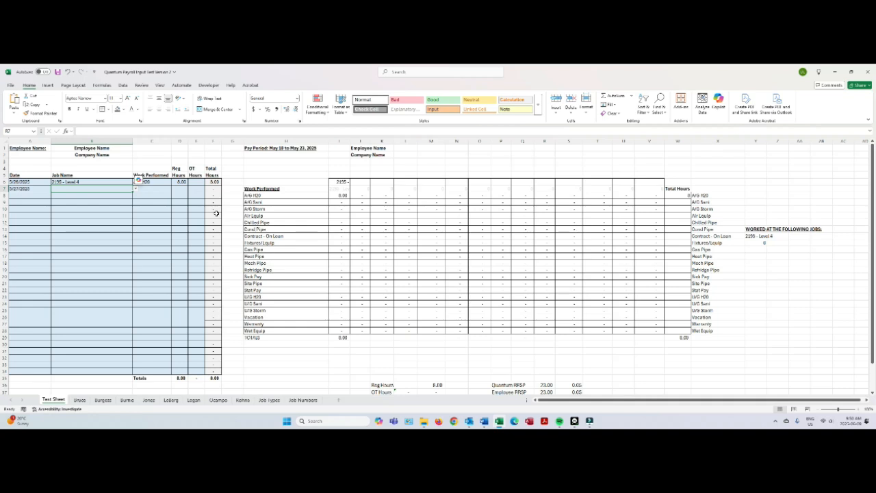
type("2195 - Level 4")
key("Tab")
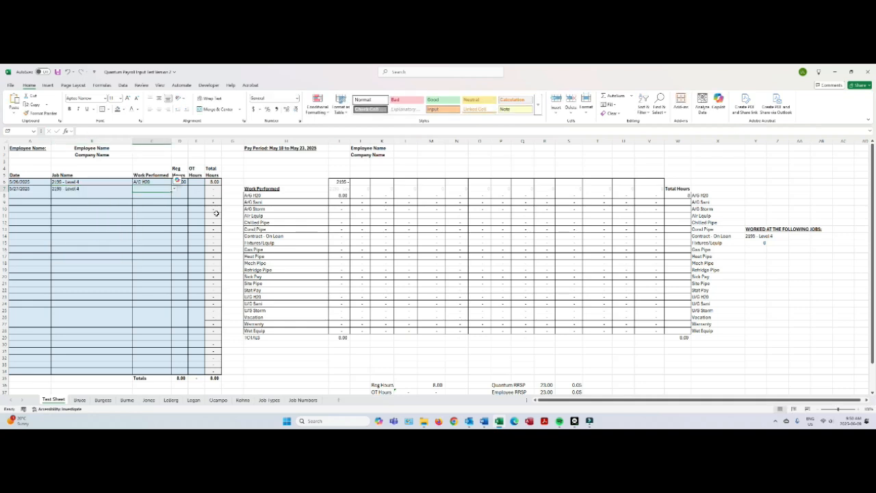
Enter A/G H20 as the work performed in row 7, with 8 regular hours
type("A/G H20")
key("Return")
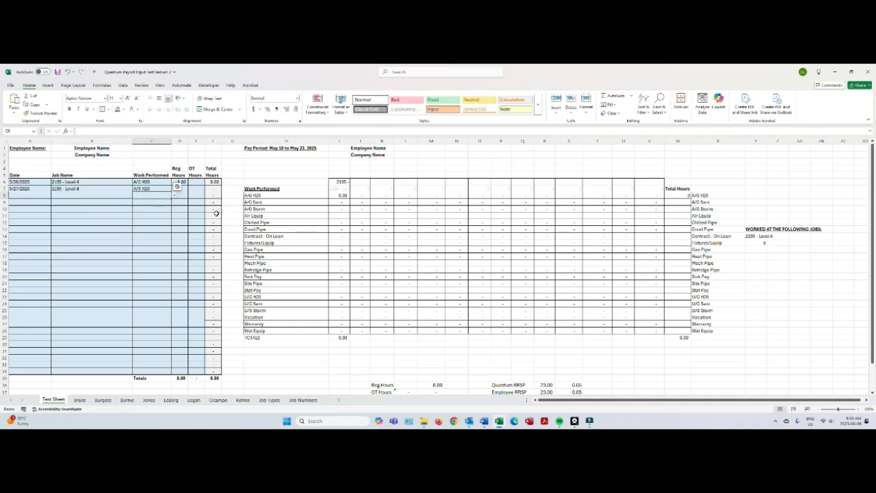
key("Up")
key("Right")
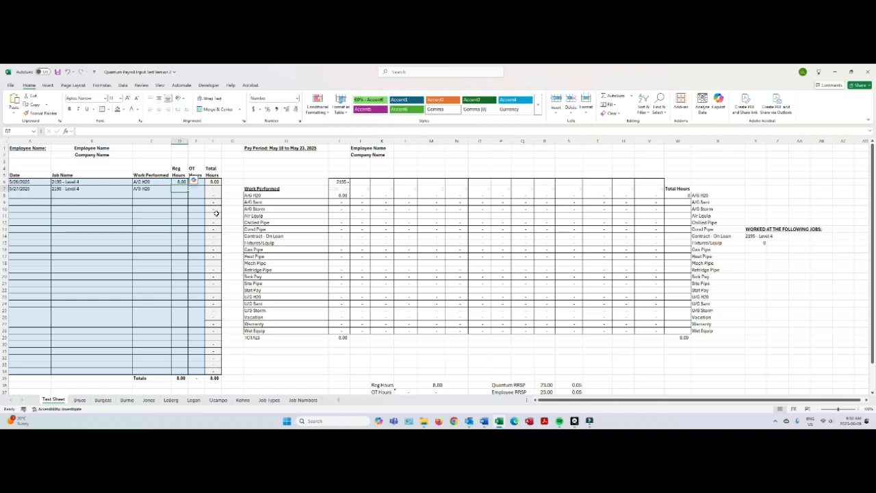
type("8")
key("Return")
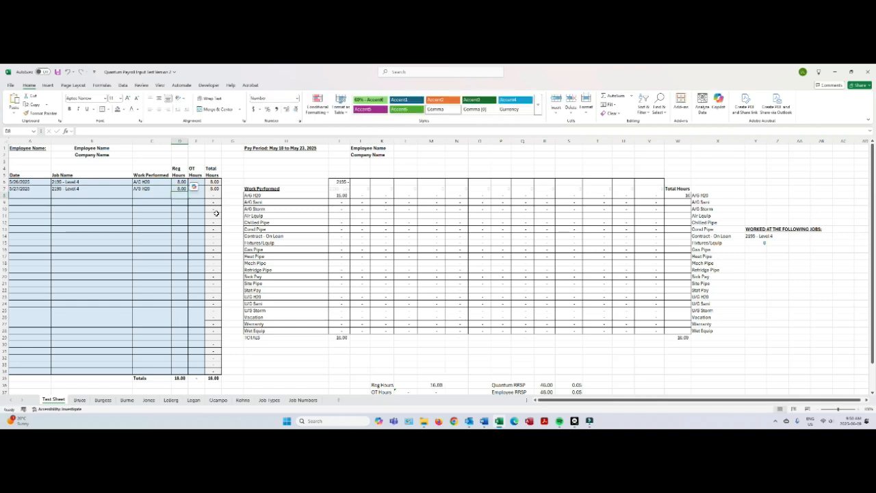
Start the row 8 timesheet entry with the date 5/28/2025 and the job name 2195 - Level 4
key("Left")
key("Left")
key("Left")
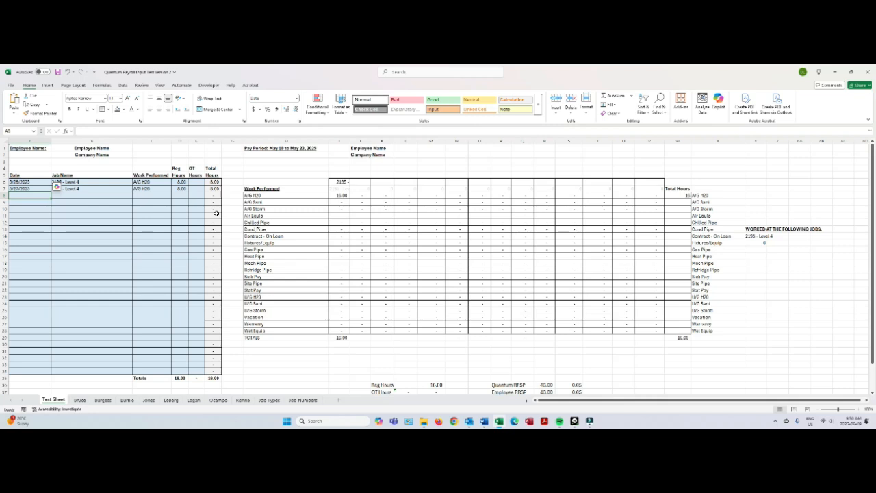
type("5/28/")
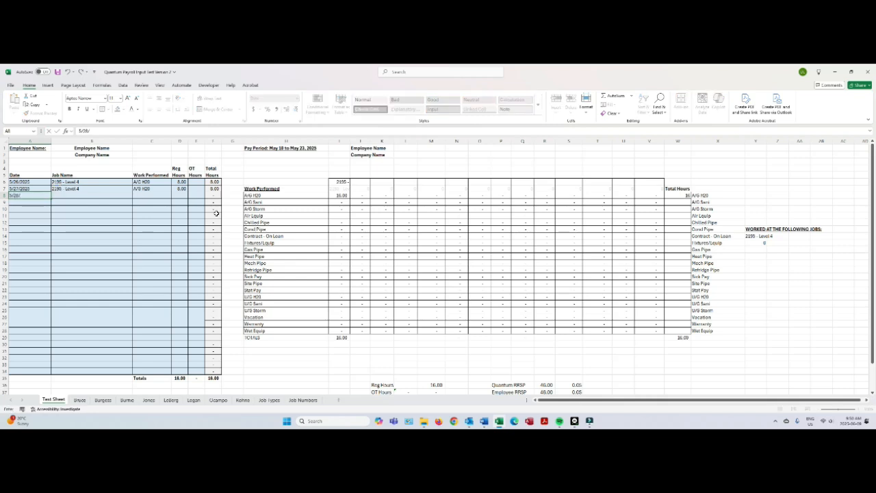
type("2025")
key("Tab")
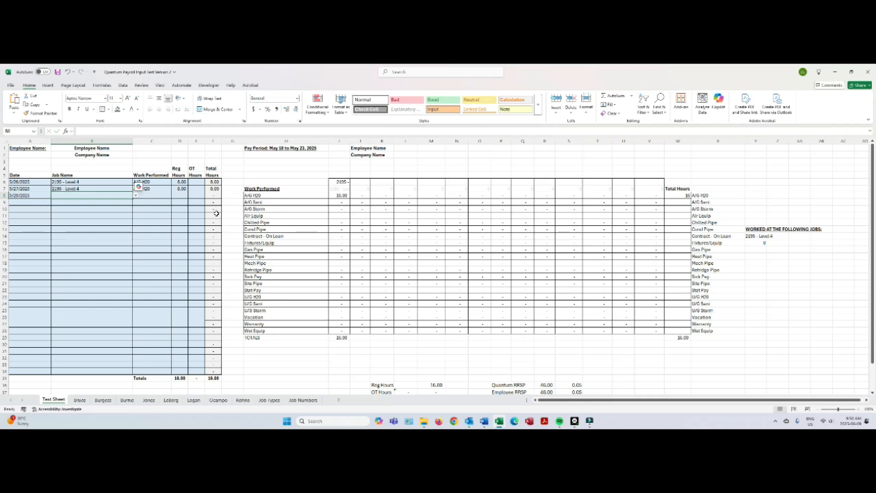
type("2195")
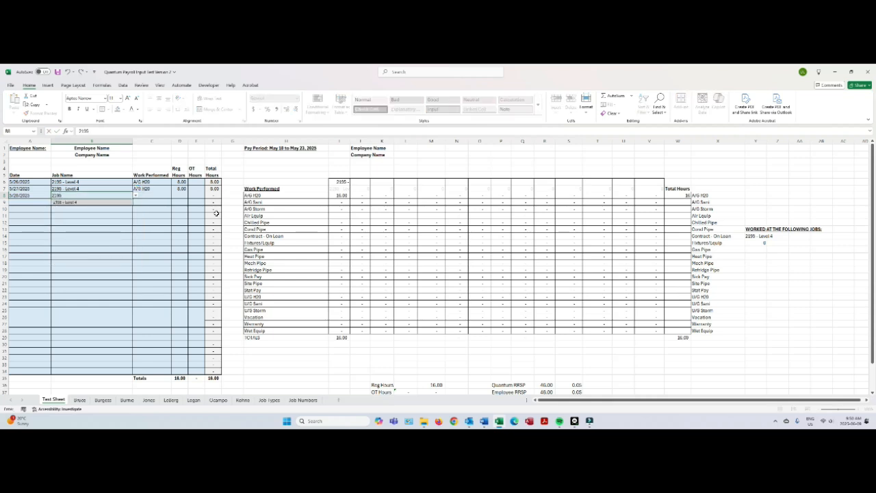
key("Tab")
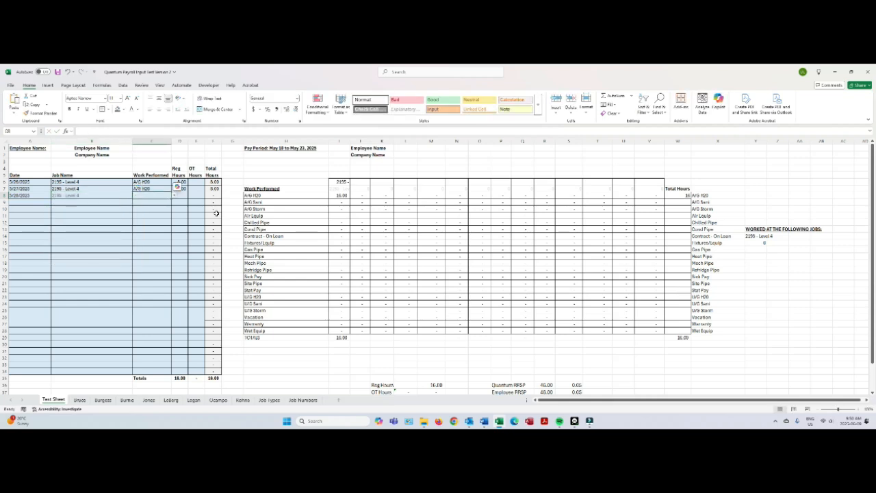
Enter A/G H20 as the work performed in row 8, with 6 regular hours
type("A/G H20")
key("Return")
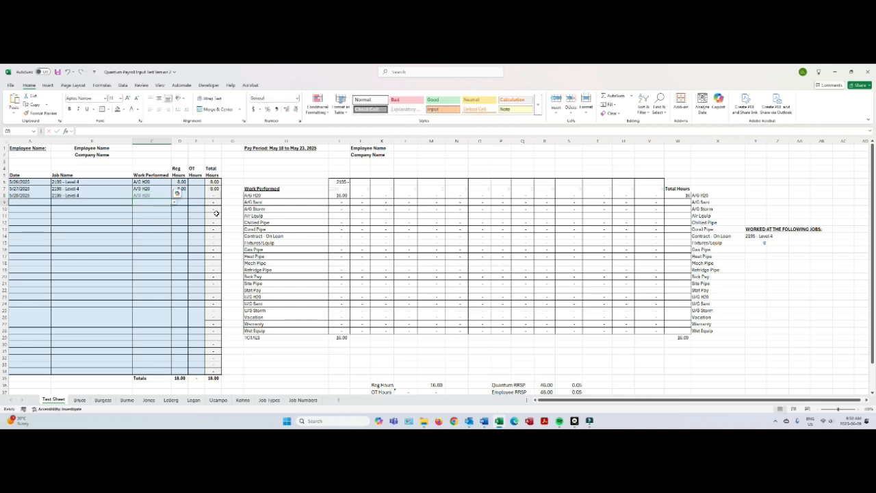
key("Tab")
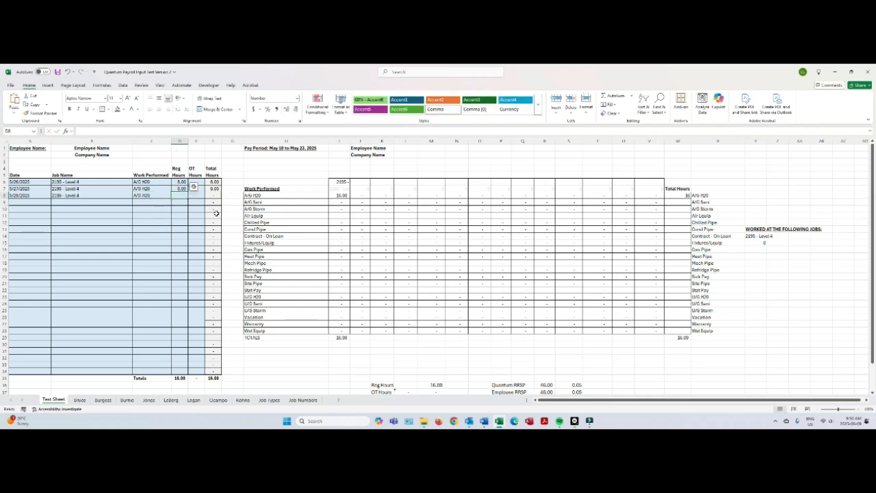
type("6")
key("Return")
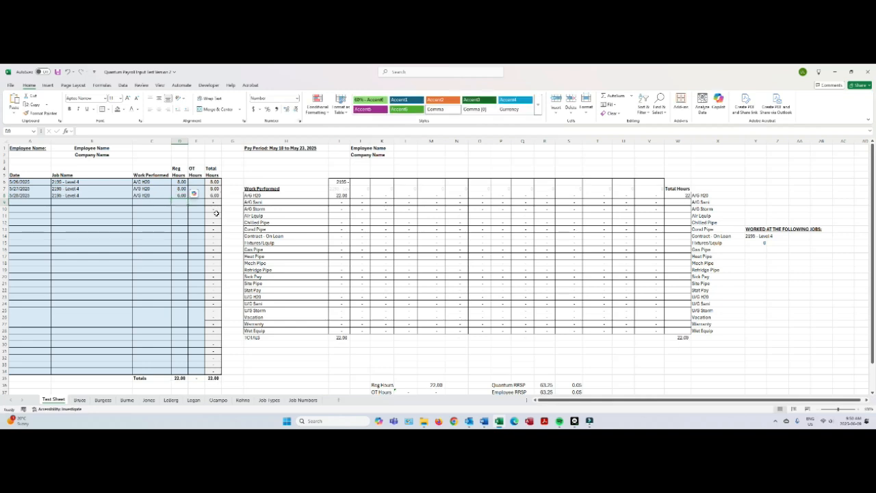
Add a second 5/28/2025 entry in row 9 for the job 2183 - BMW - Mini
key("Left")
key("Left")
key("Left")
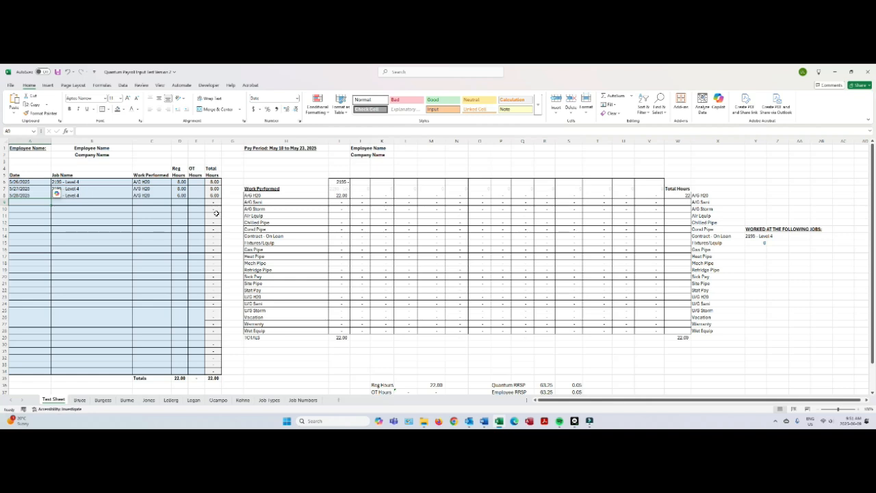
type("5/28")
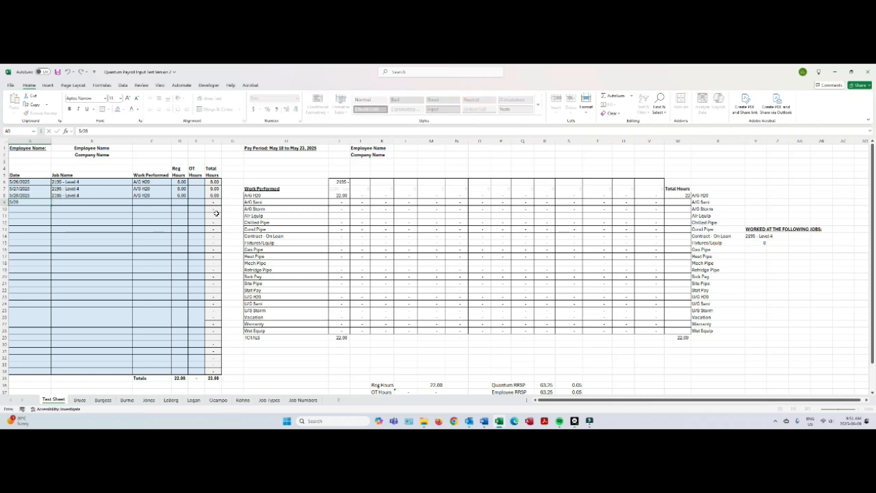
type("/2025")
key("Tab")
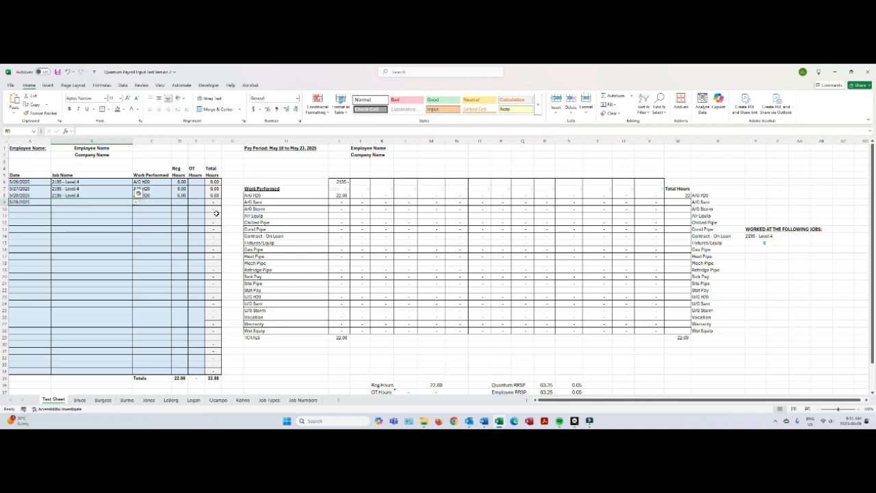
type("f")
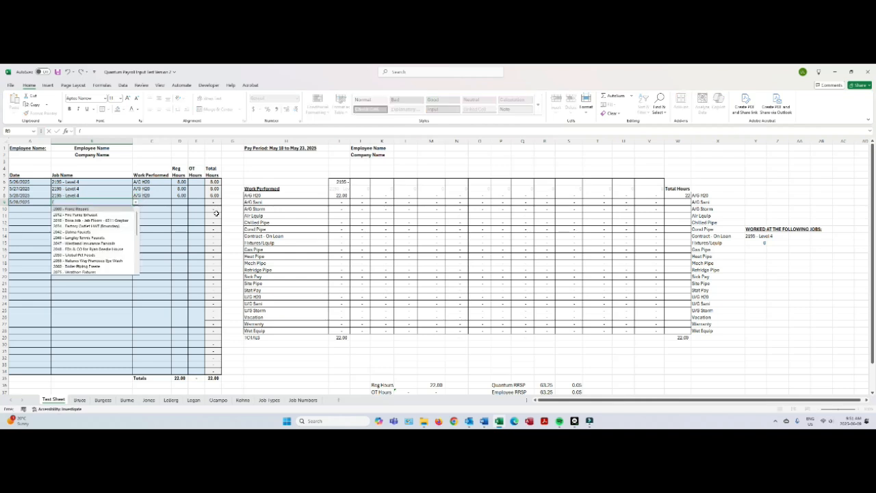
key("BackSpace")
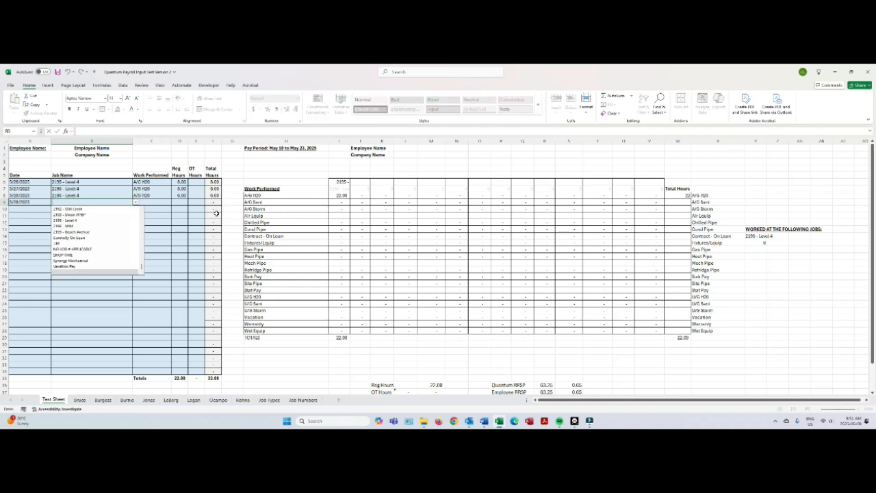
type("2183")
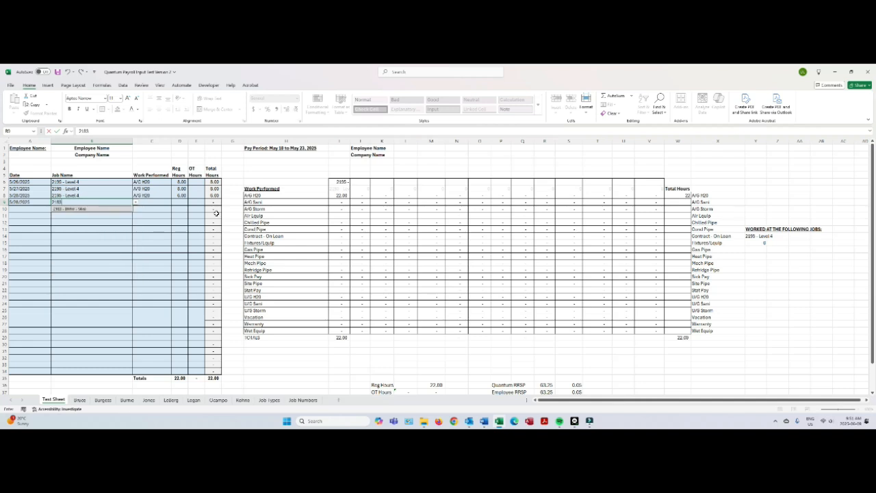
key("Return")
key("Up")
key("Right")
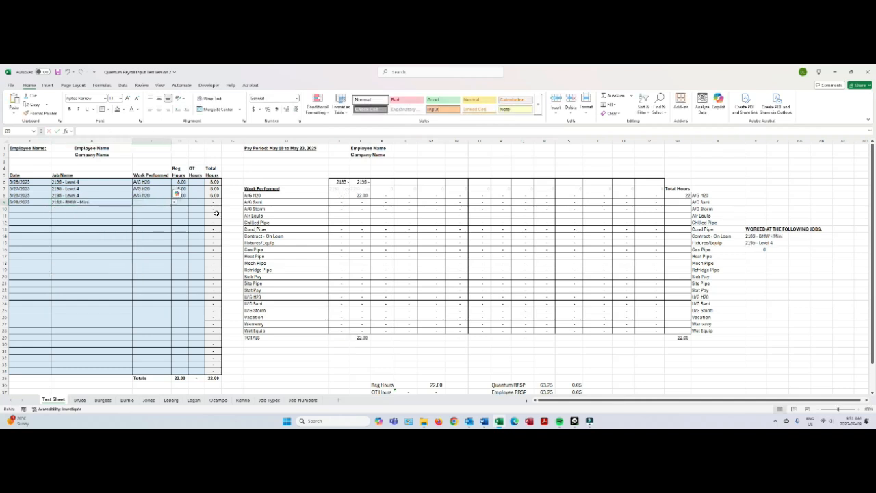
Enter Fixtures/Equip as the work performed in row 9, with 2 regular hours
type("fix")
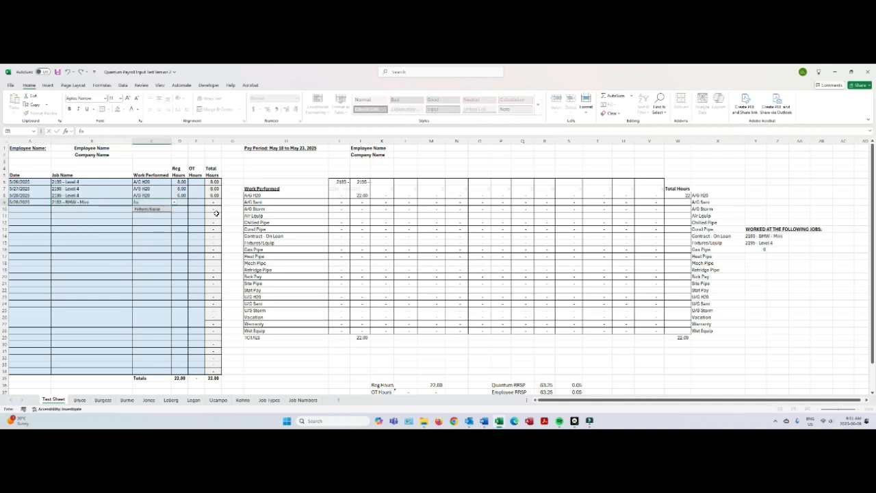
key("Tab")
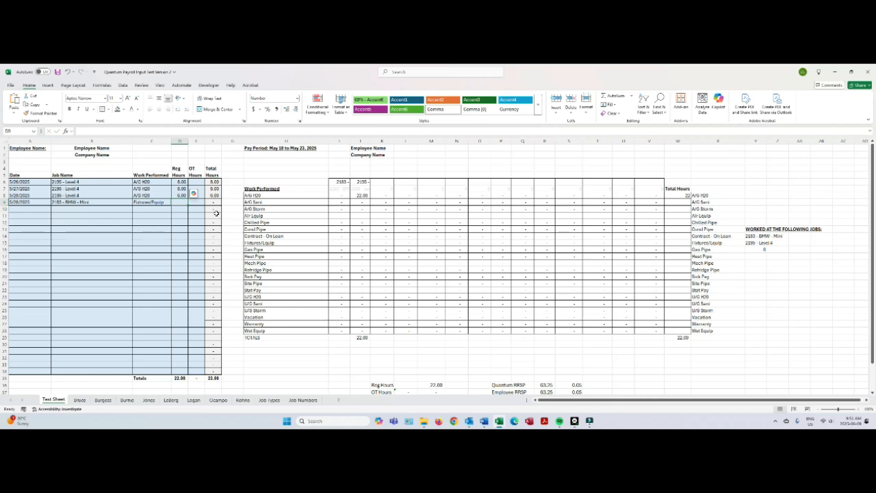
type("2")
key("Return")
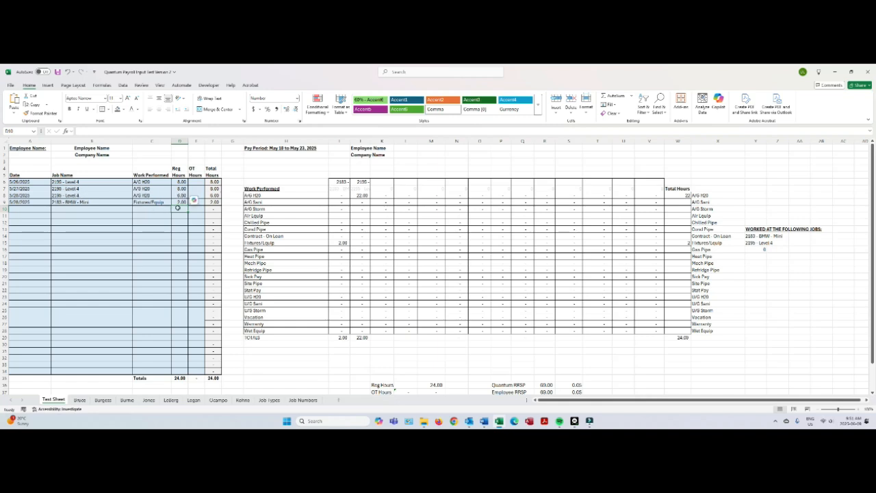
Start the row 10 timesheet entry with the date 5/29/2025 and the job name 2195 - Level 4
left_click(31, 210)
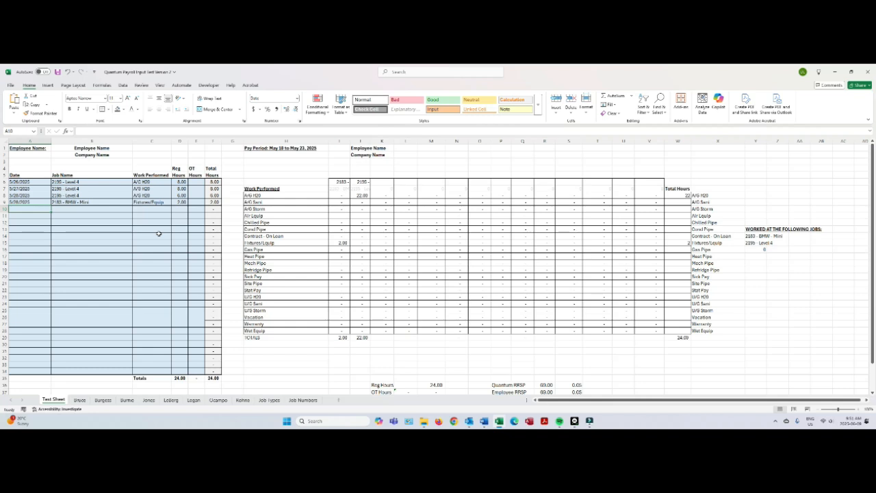
type("5/29/2025")
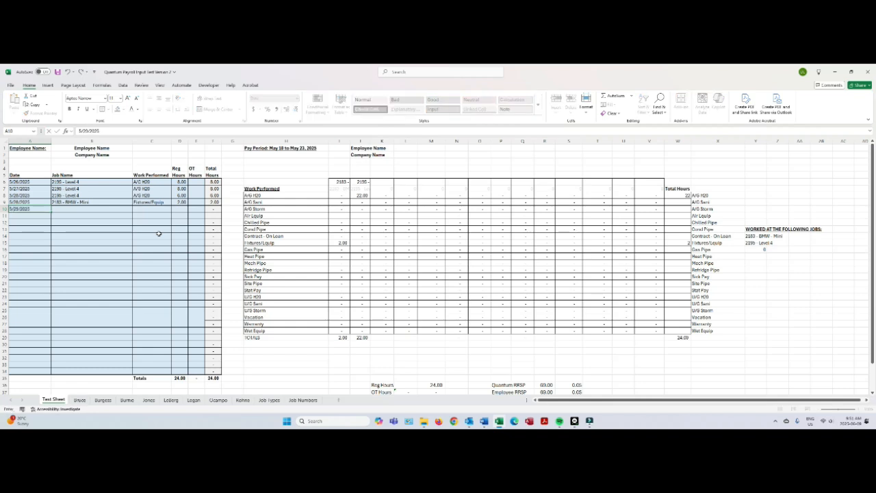
key("Tab")
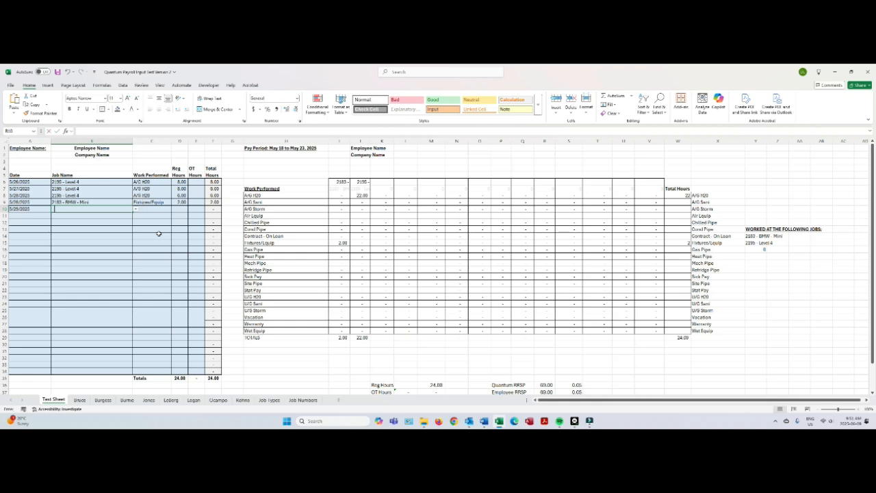
type("2195")
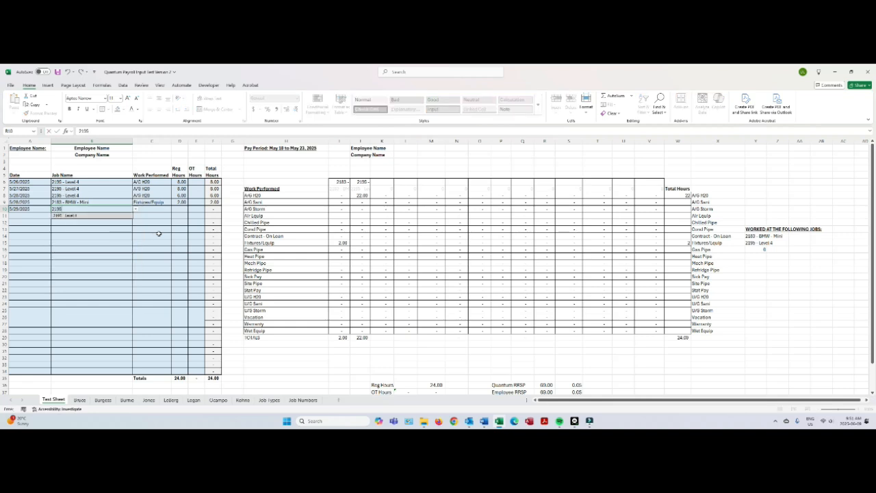
key("Tab")
Enter A/G H20 as the work performed in row 10, with 8 regular hours
type("a")
key("Return")
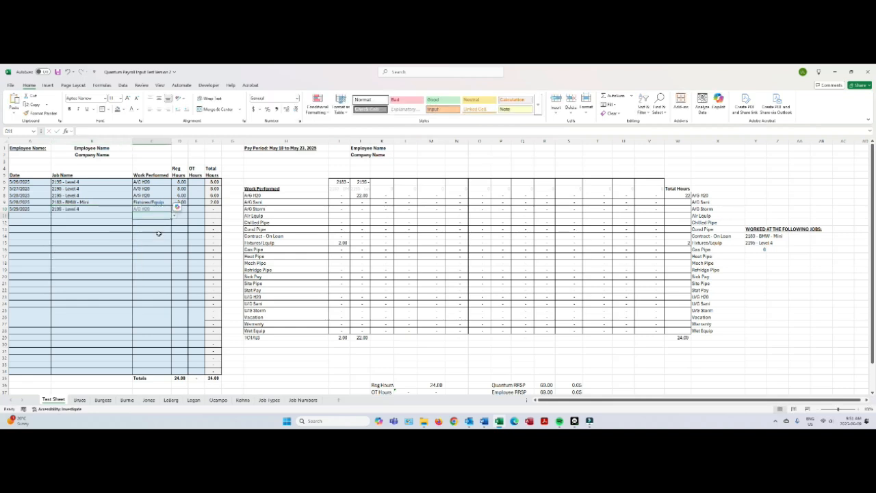
key("Up")
key("Right")
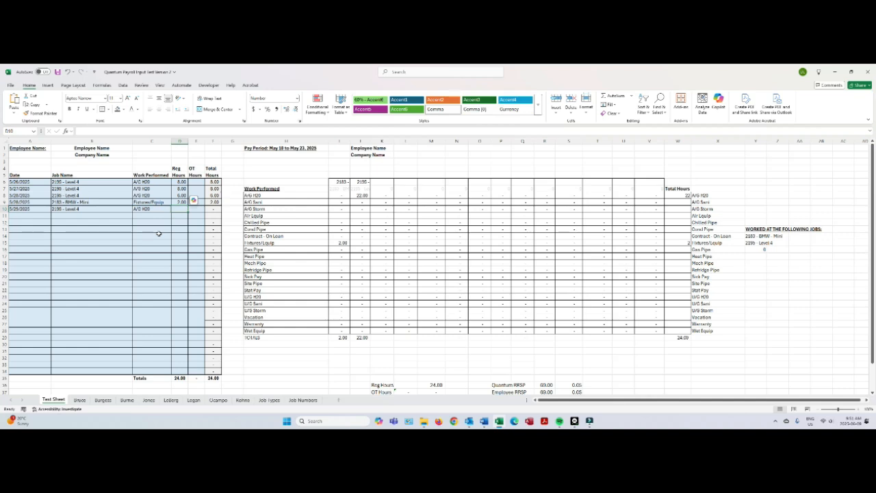
type("8")
key("Return")
Start the row 11 entry with the date 5/30/2025 and the job name 2195 - Level 4
key("Left")
key("Left")
key("Left")
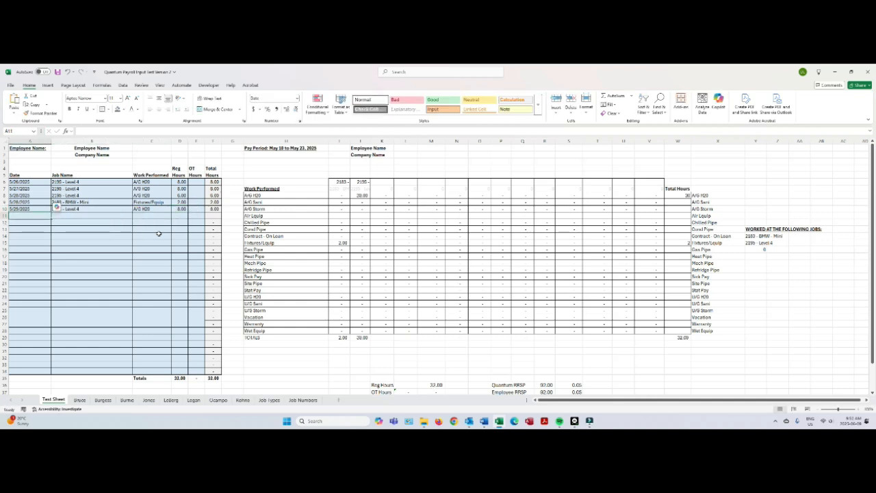
type("219")
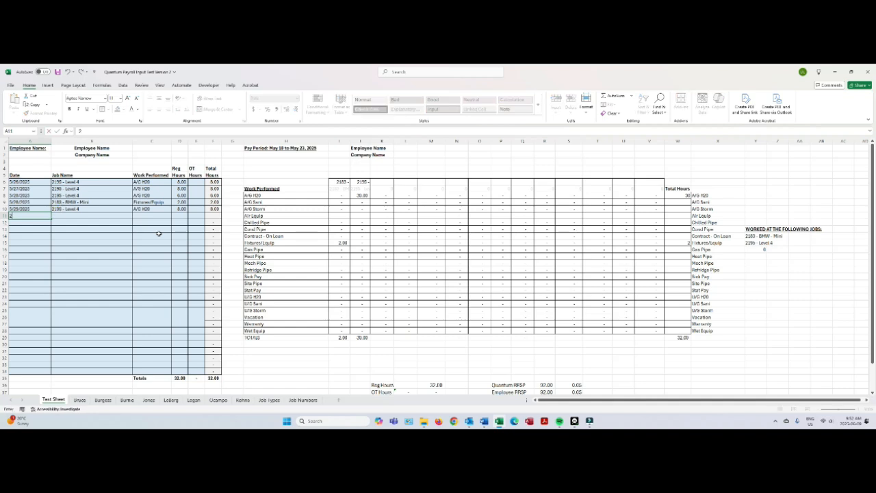
key("BackSpace")
key("BackSpace")
key("BackSpace")
type("5/30/2025")
key("Tab")
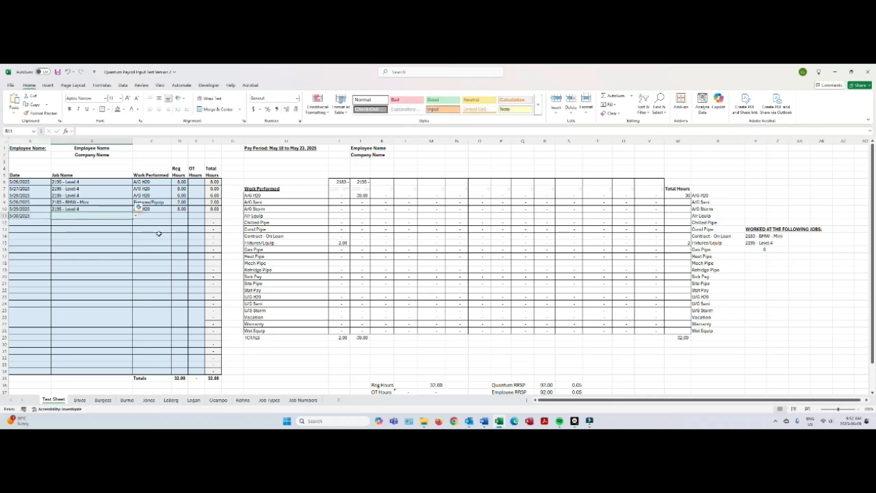
type("2195")
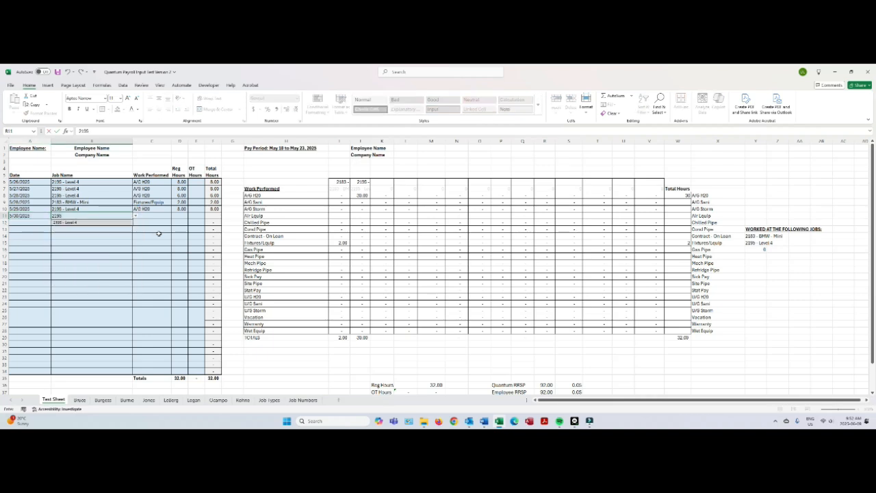
key("Tab")
Enter U/G H20 as the work performed in row 11, with 4 regular hours
type("u")
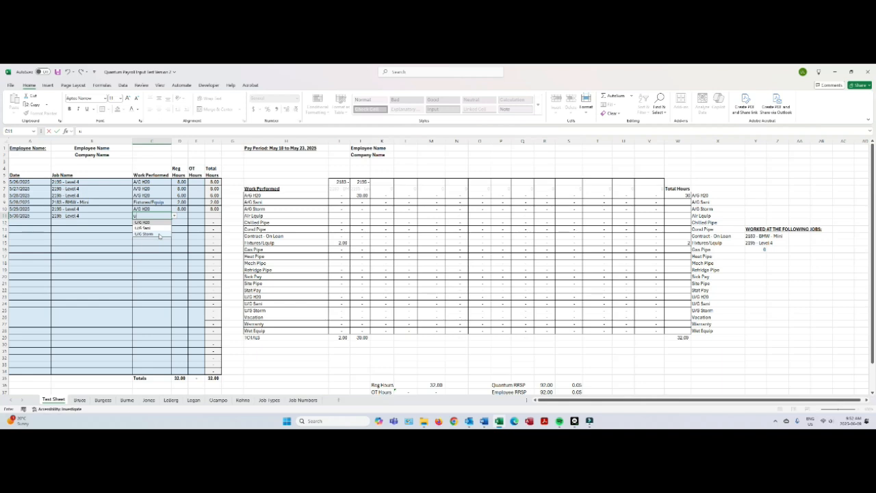
key("Tab")
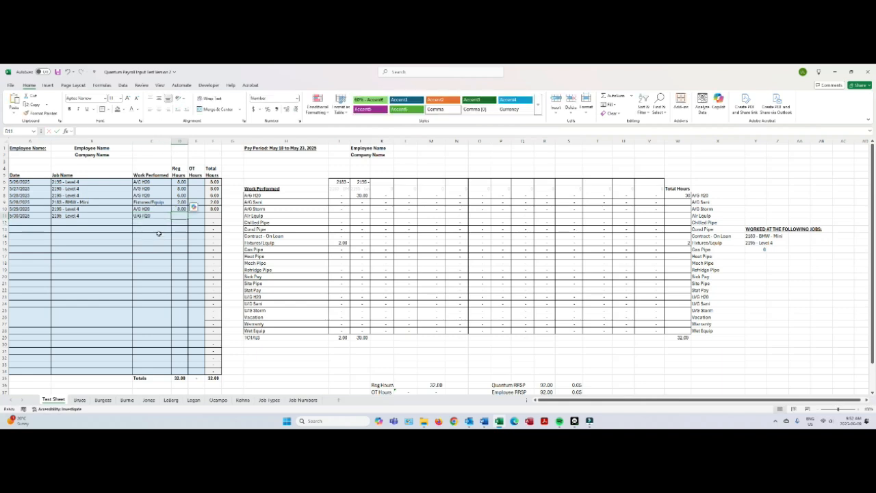
type("4")
key("Return")
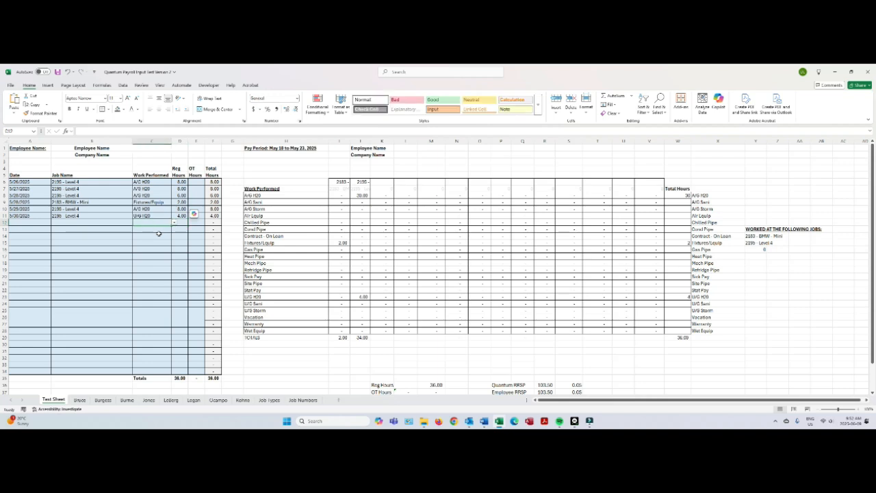
Add a second 5/30/2025 entry in row 12 for the job 2195 - Level 4
type("5/83")
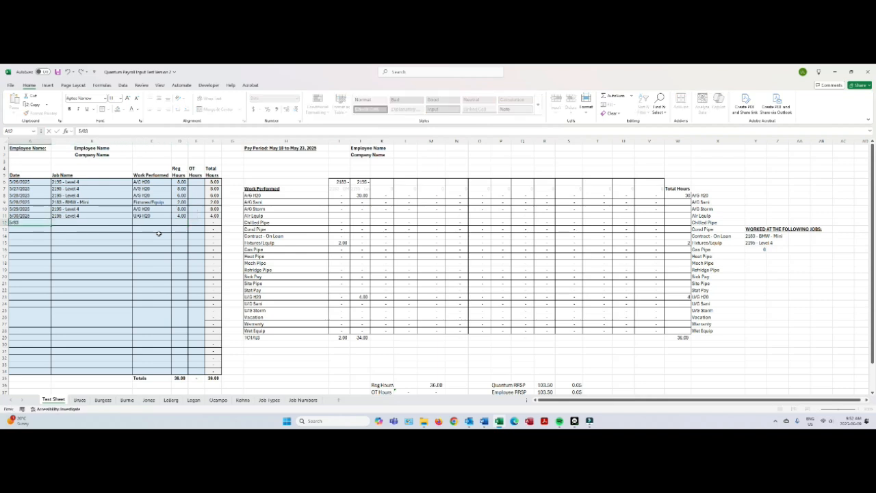
key("BackSpace")
key("BackSpace")
type("30/2025")
key("Tab")
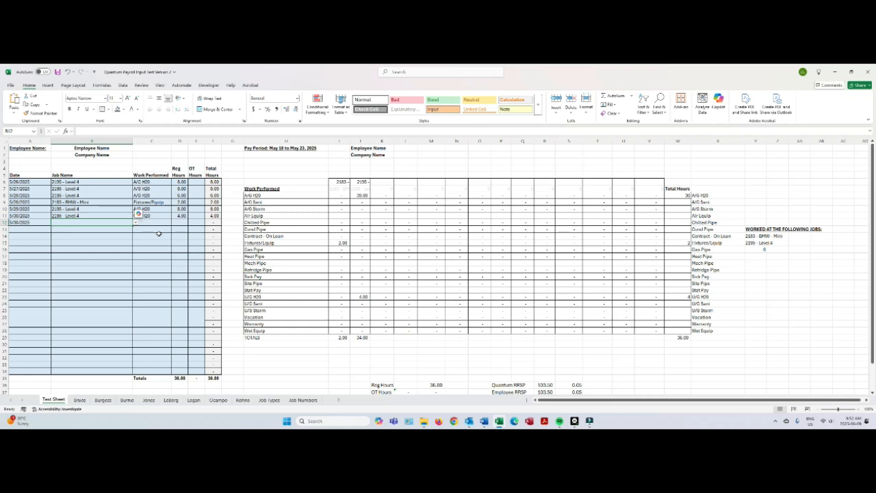
type("2195 - Level 4")
key("Tab")
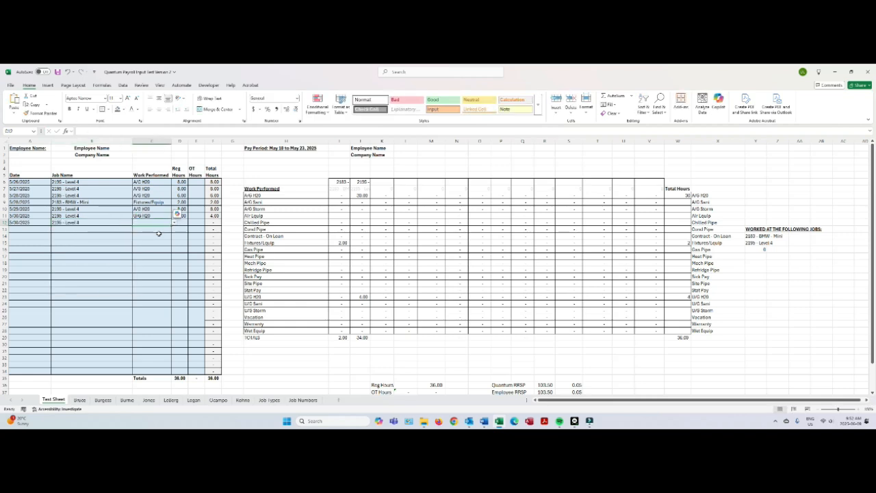
Enter A/G Sani as the work performed in row 12, with 4 regular hours
type("a")
left_click(159, 236)
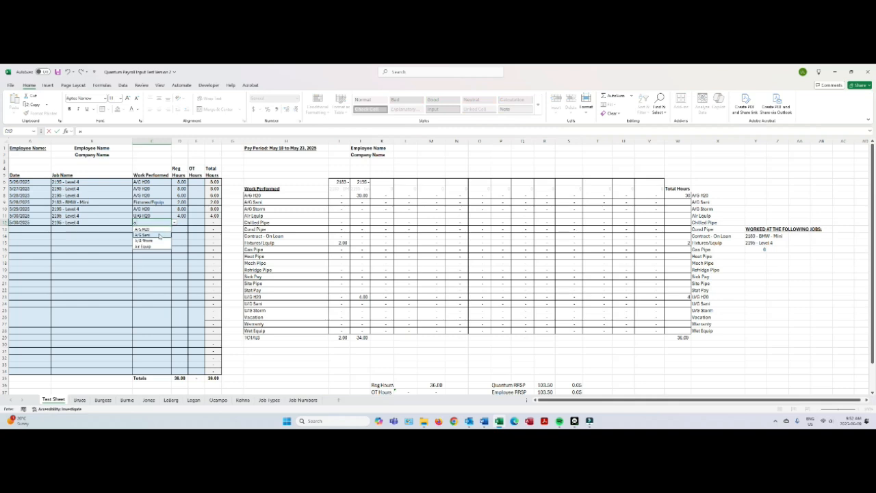
key("Tab")
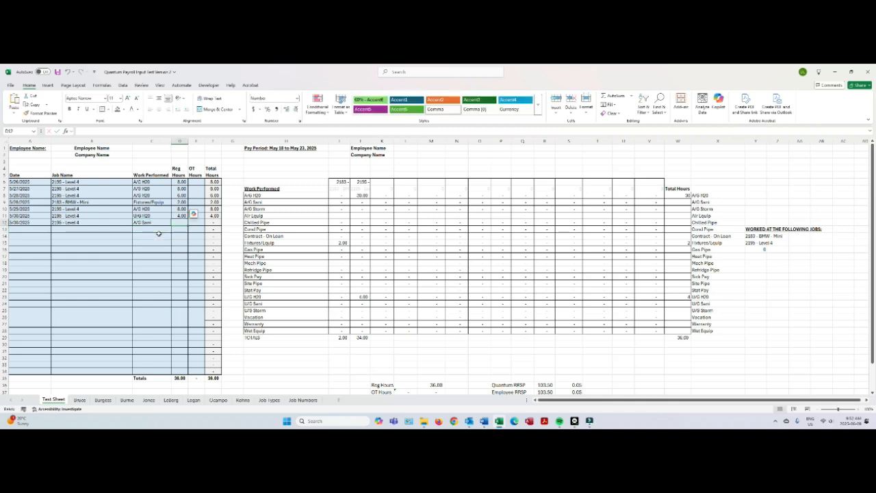
type("4")
key("Return")
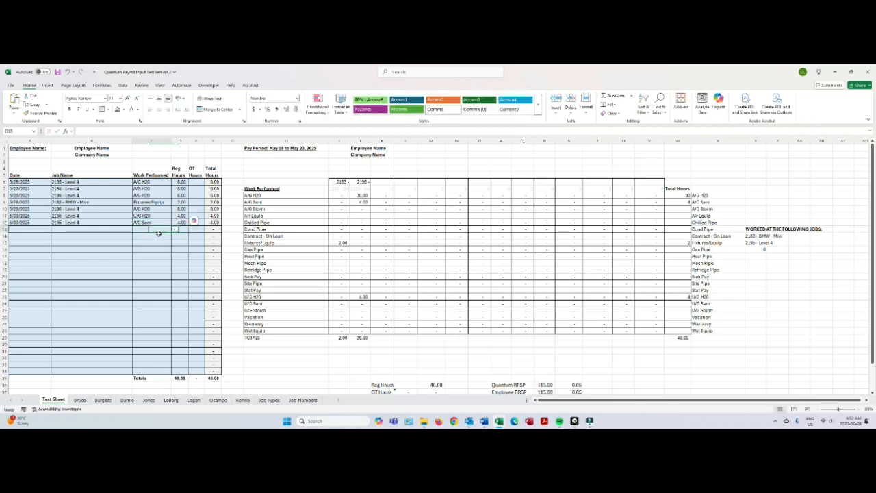
Start the row 13 entry with the date 6/2/2025 and the job name 2195 - Level 4
key("Left")
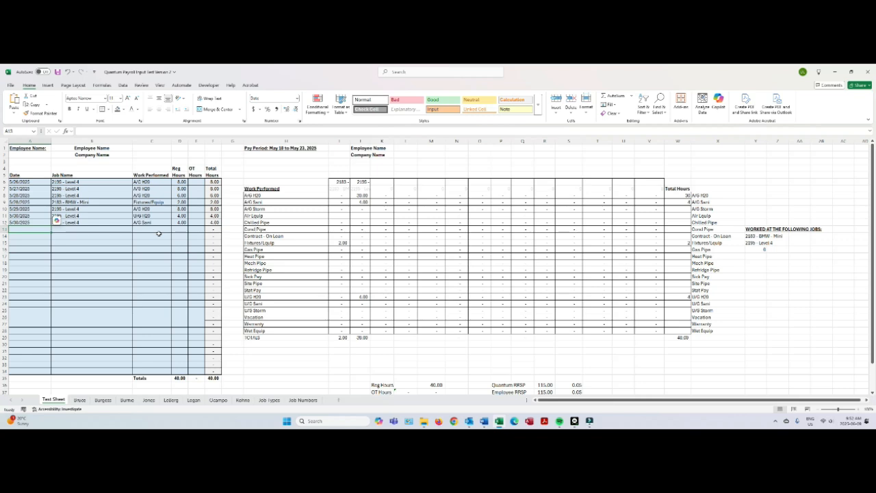
type("6/2/202")
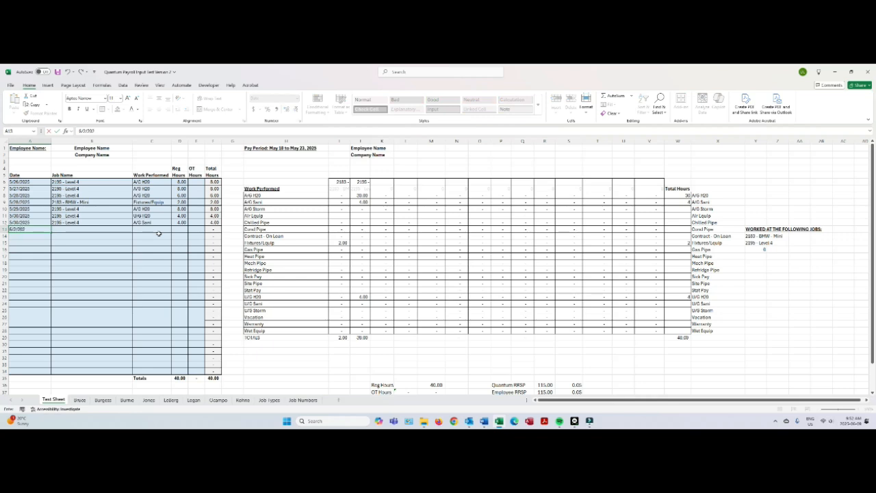
key("Tab")
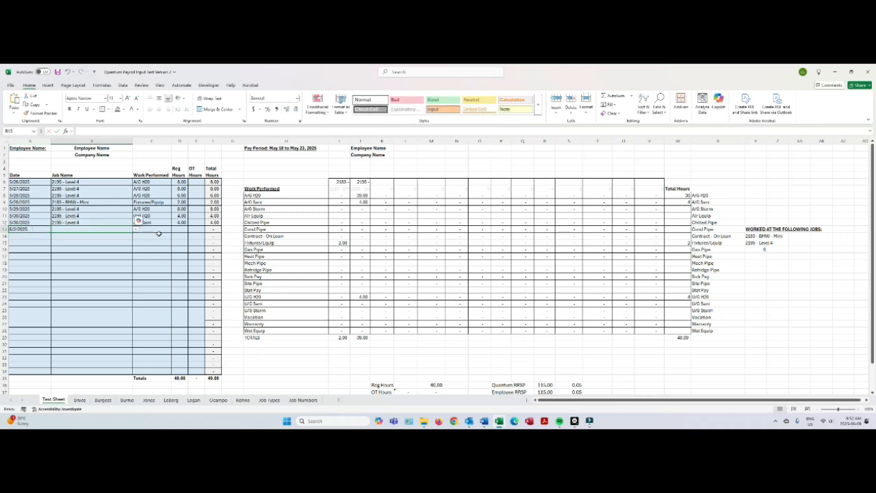
type("2195")
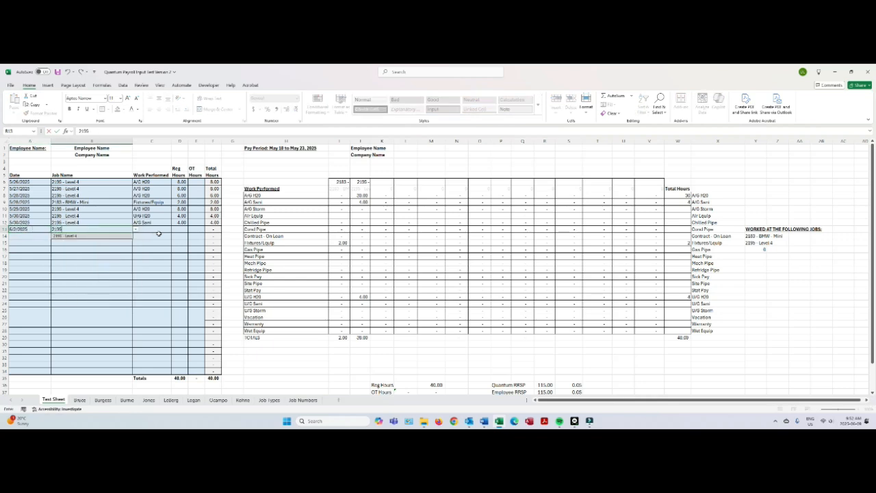
key("Tab")
Enter A/G H20 as the work performed in row 13, with 8 regular hours
type("A/G H20")
key("Return")
key("Up")
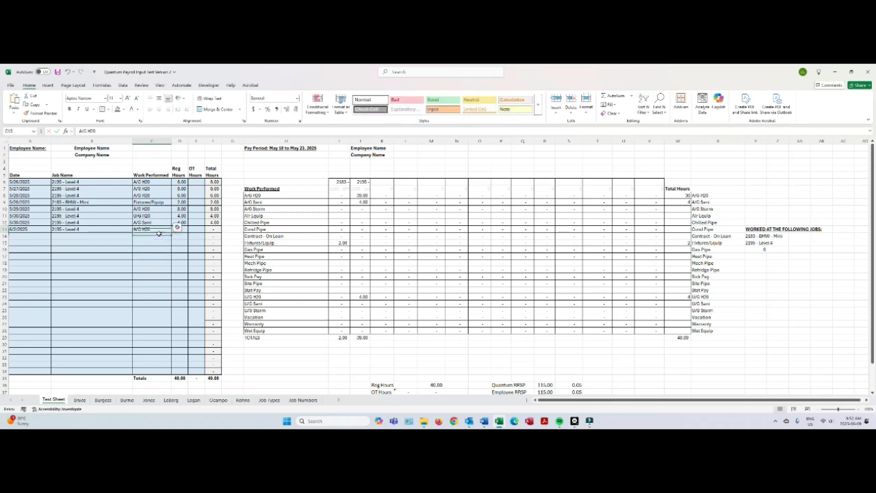
key("Tab")
type("8")
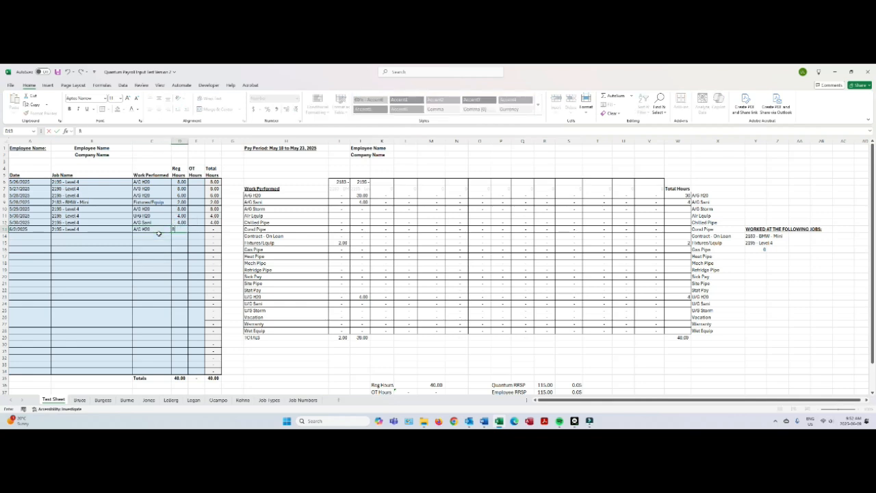
key("Return")
Start the row 14 entry with the date 6/3/2025 and the job name 2195 - Level 4
key("Left")
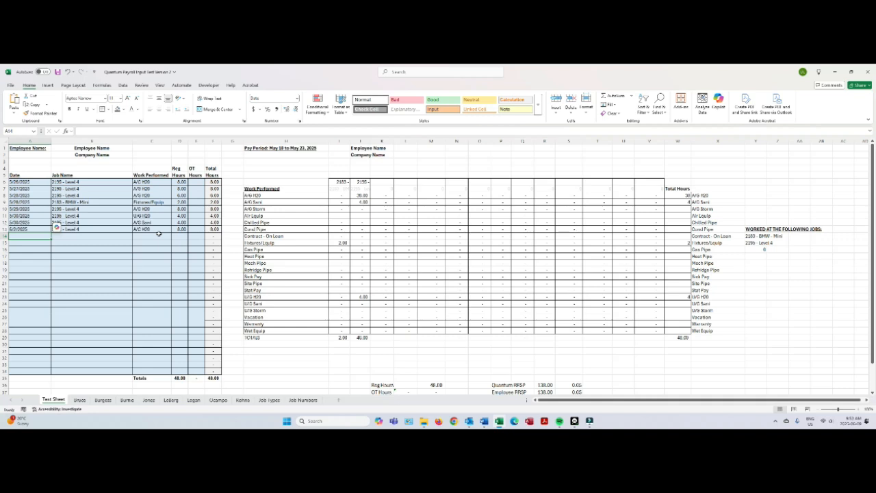
type("6/6")
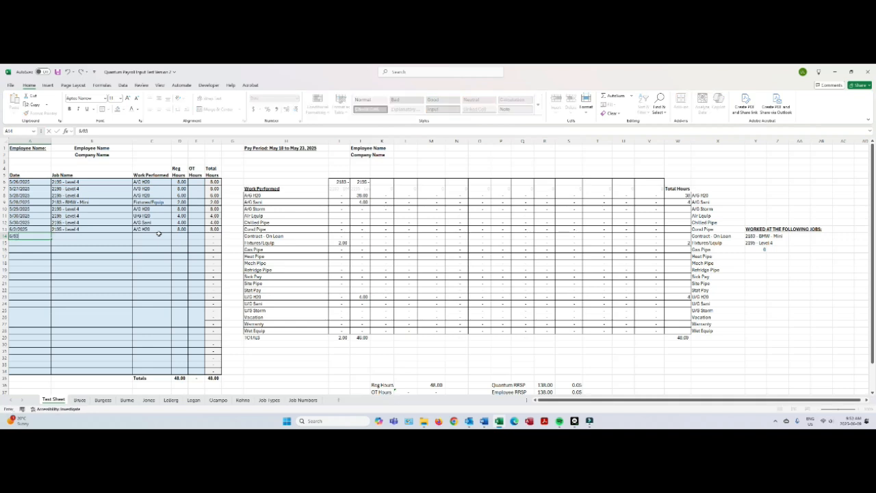
key("BackSpace")
type("3/2025")
key("Tab")
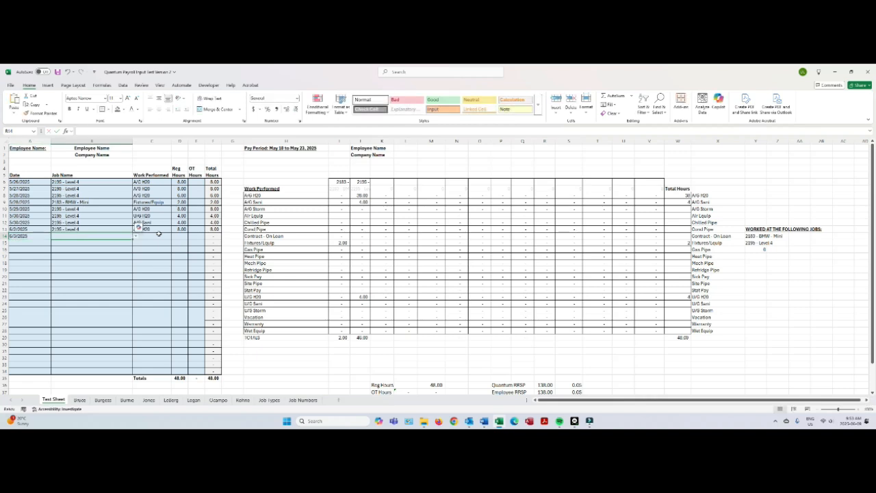
type("2195")
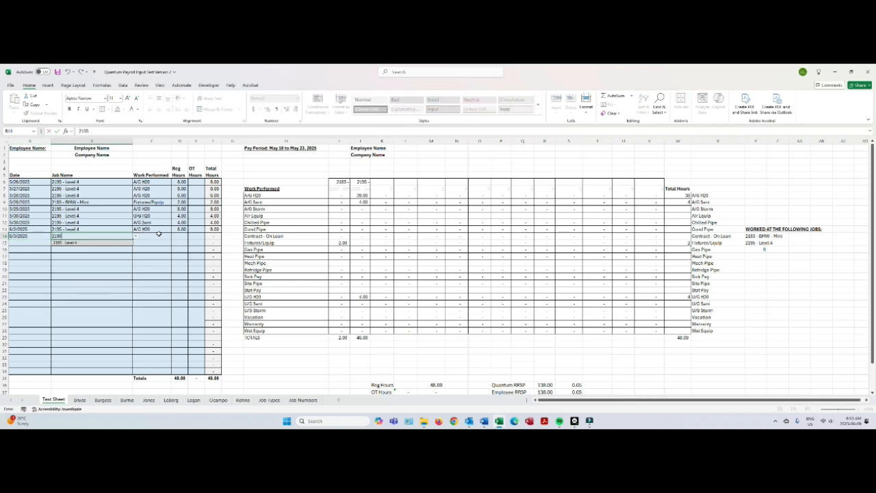
key("Tab")
Enter A/G H20 as the work performed in row 14, with 4 regular hours
type("a")
key("Return")
key("Up")
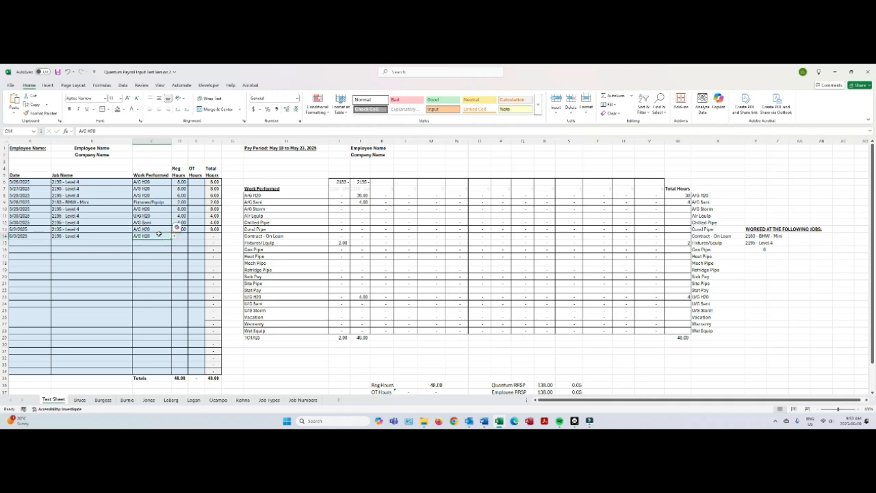
key("Tab")
type("4")
key("Return")
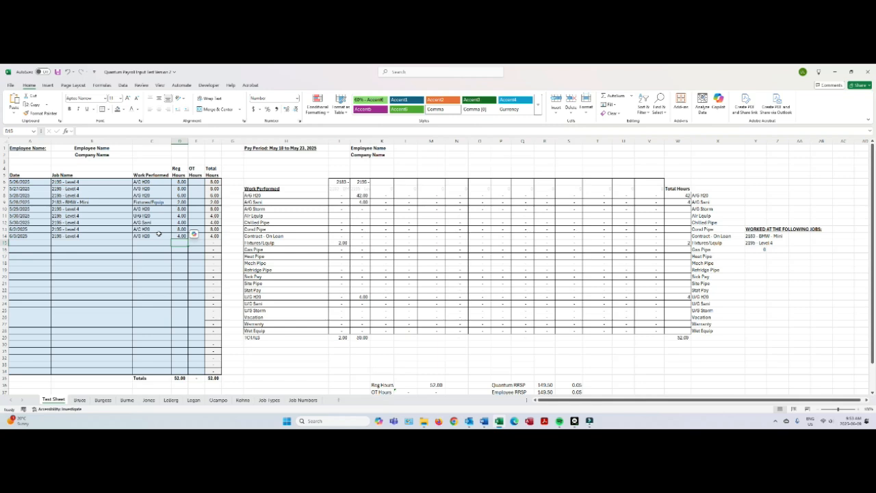
Add a second 6/3/2025 entry in row 15 for the job 2186 - Keek
key("Left")
key("Left")
key("Left")
type("6")
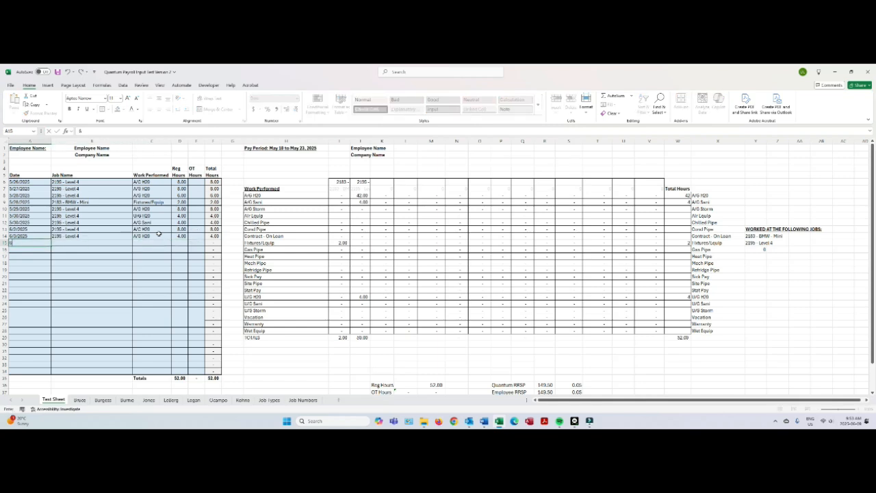
type("/3/20")
key("BackSpace")
key("BackSpace")
key("BackSpace")
key("BackSpace")
key("BackSpace")
key("BackSpace")
type("/5/2025")
key("Tab")
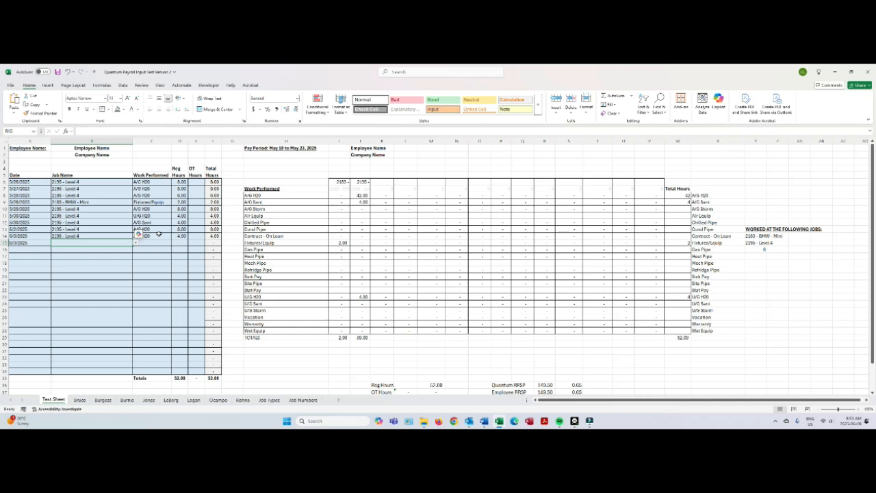
type("2186")
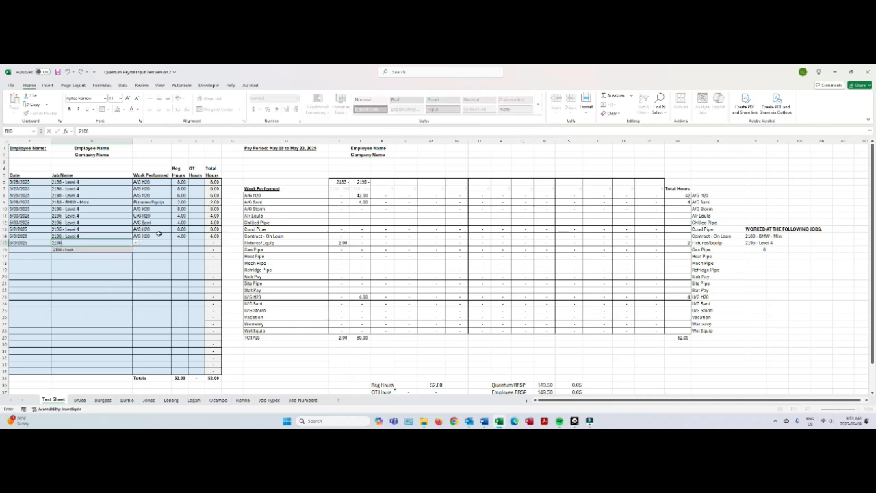
key("Tab")
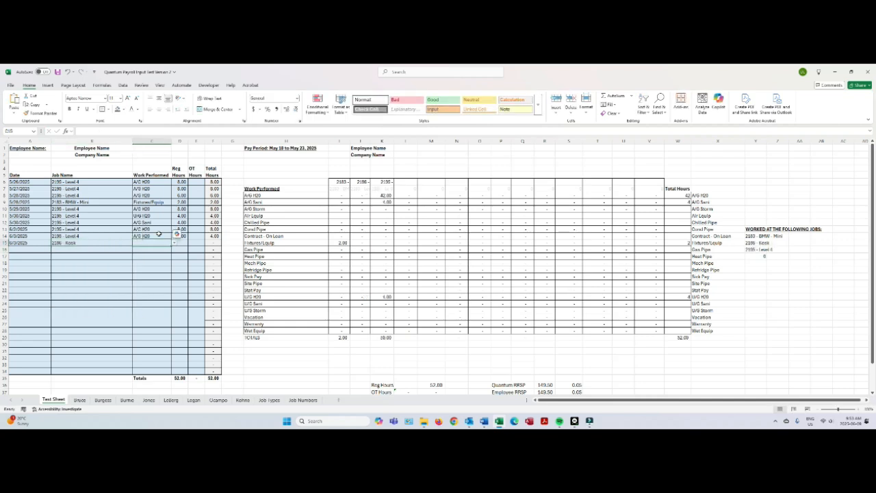
Enter A/G Sani as the work performed in row 15, with 2 regular hours
type("u")
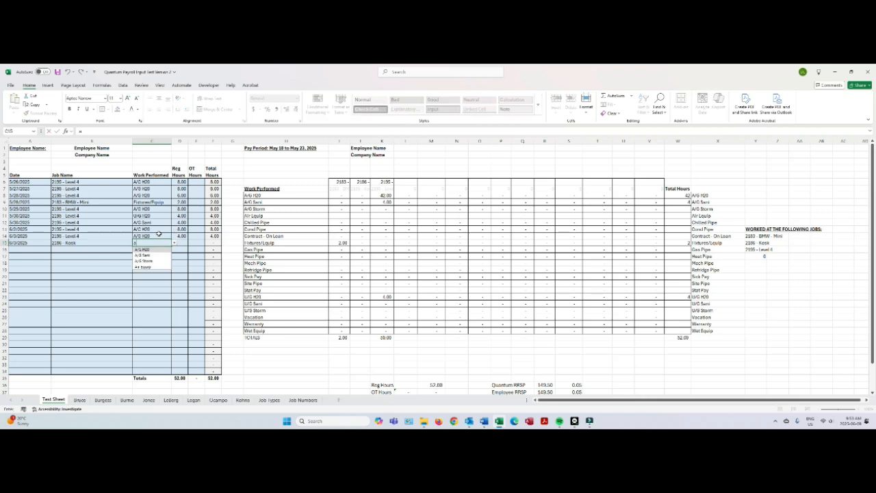
type("/G Sani")
key("Tab")
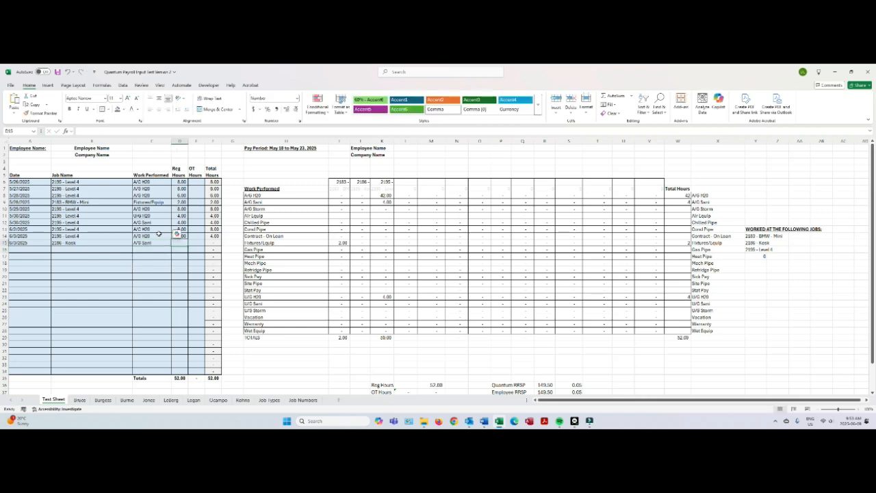
type("2")
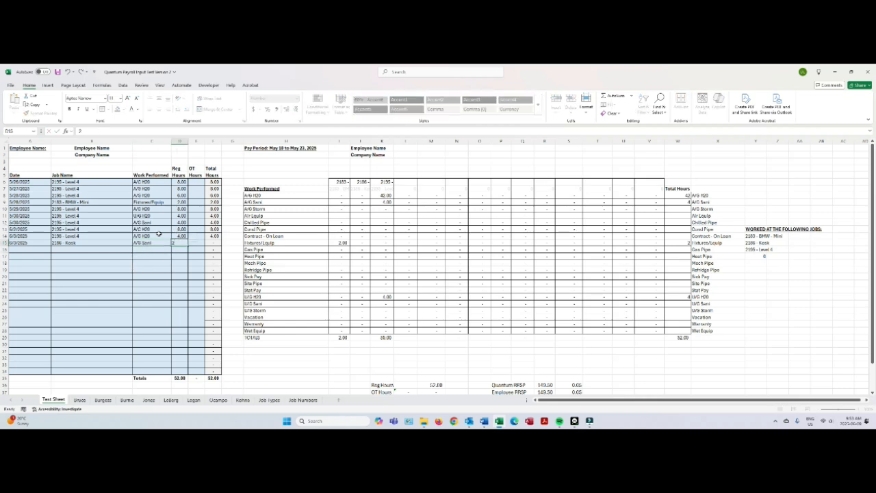
key("Return")
Start the row 16 entry with the date 6/3/2025 and the job name 2186 - Keek
type("6")
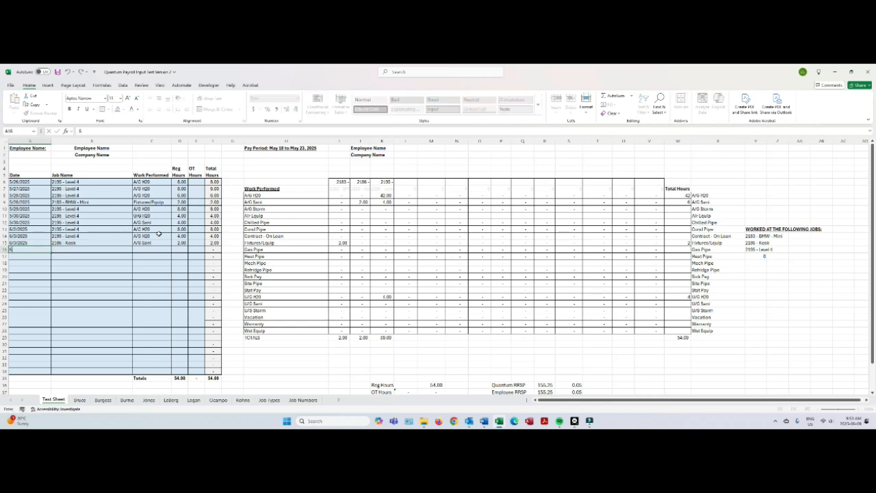
type("/3/2025")
key("Tab")
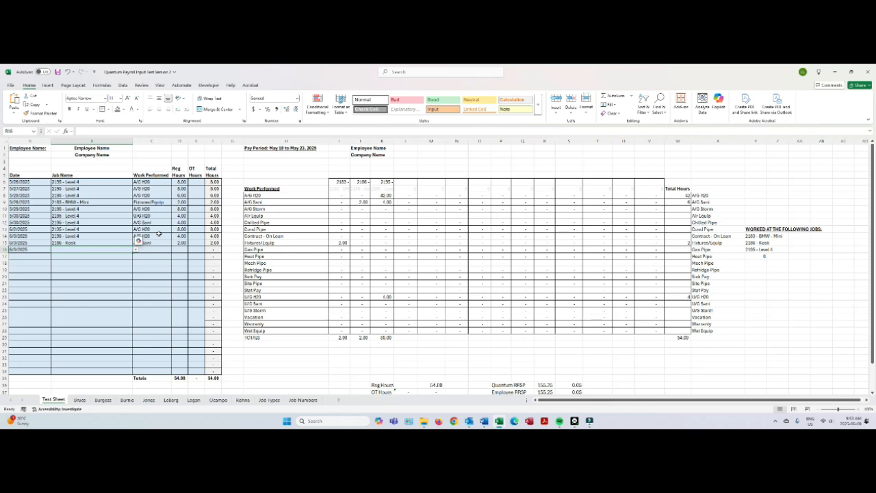
type("2186 - Kosk")
key("Tab")
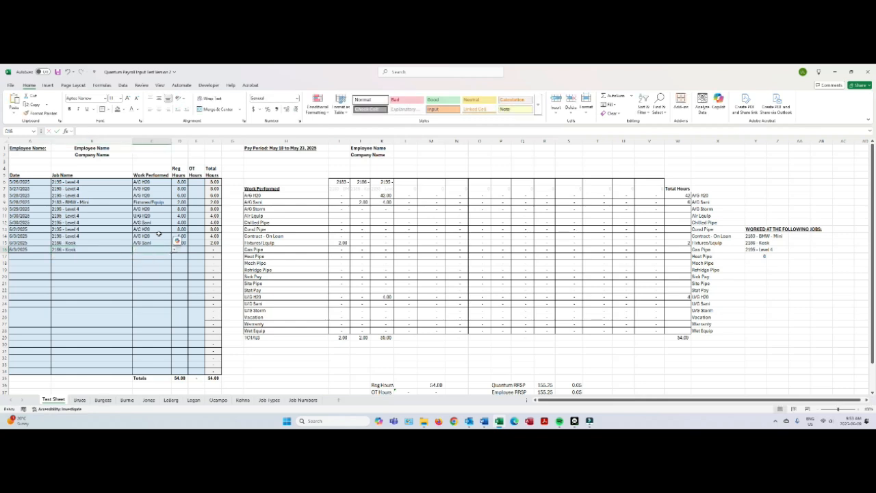
Enter A/G H20 as the work performed in row 16, with 2 regular hours
type("A/G H20")
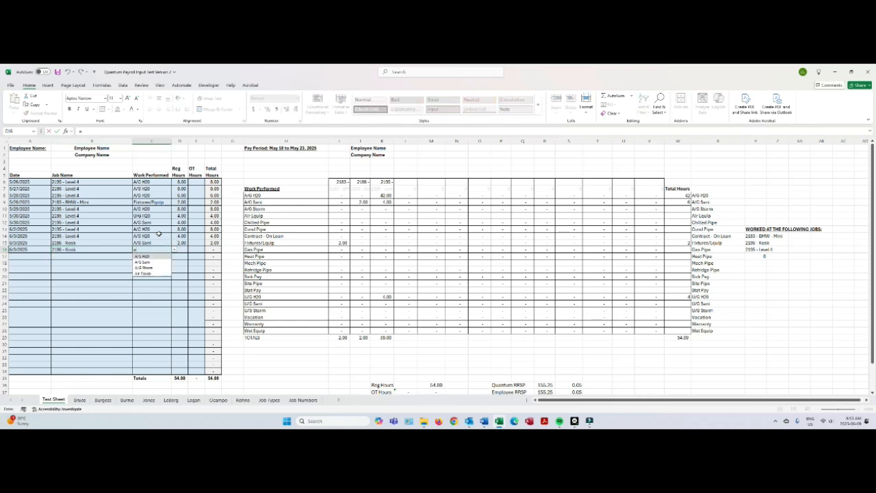
key("Return")
key("Up")
key("Tab")
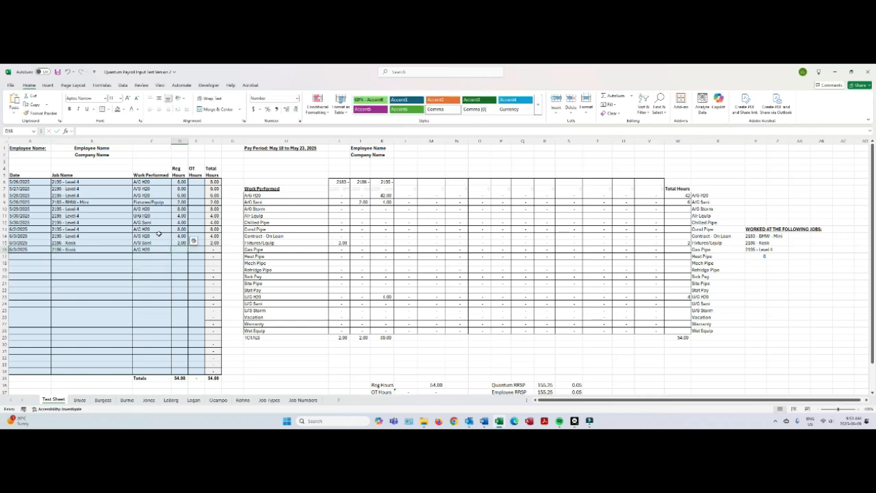
type("2")
key("Return")
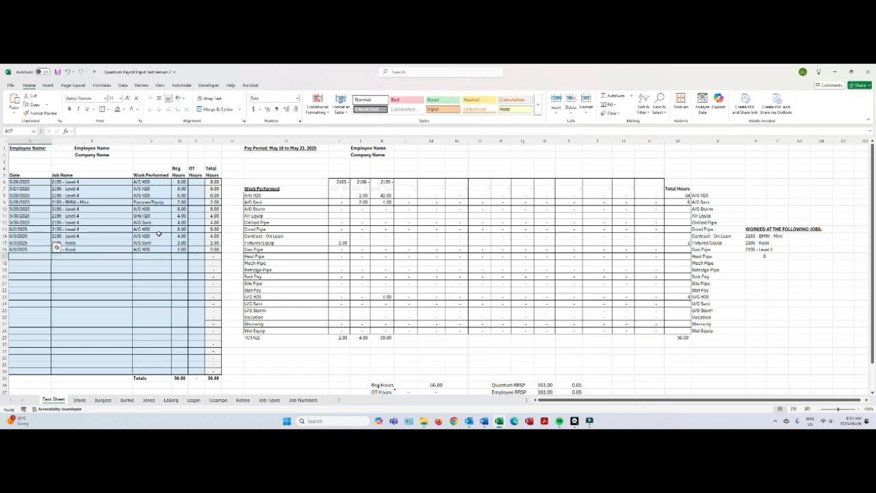
Start the row 17 entry with the date 6/3/2025 and the job name 2195 - Level 4
type("6/")
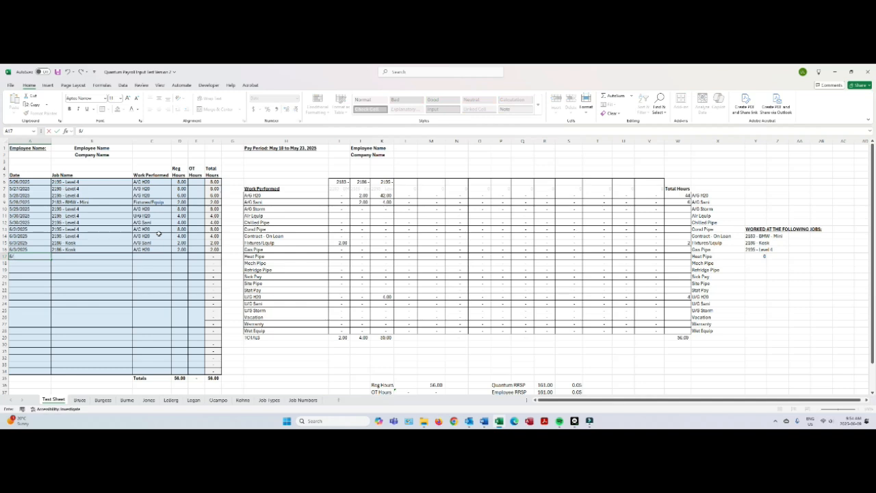
type("3/2025")
key("Tab")
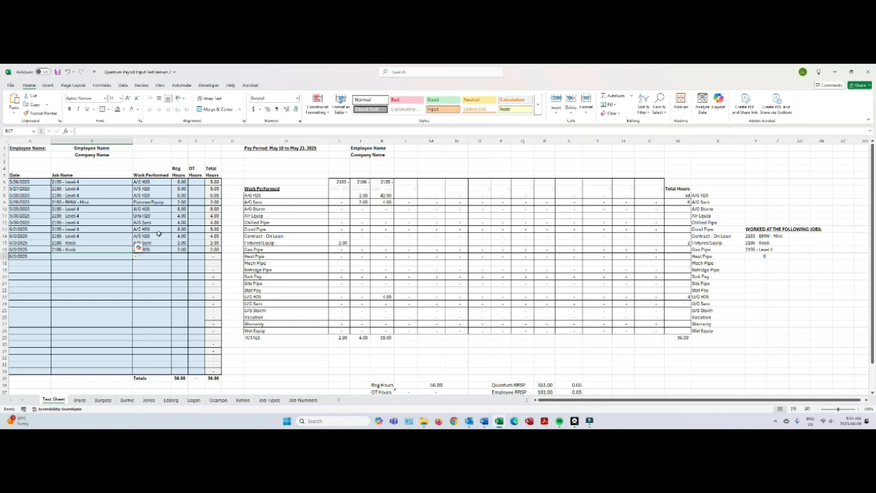
type("2195")
key("Tab")
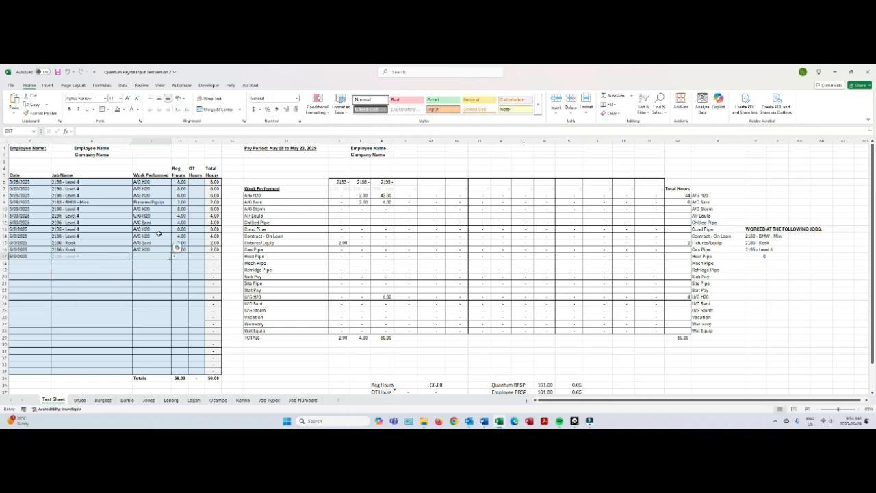
Enter A/G Sani as the work performed in row 17, with 1 overtime hour
type("a")
key("Down")
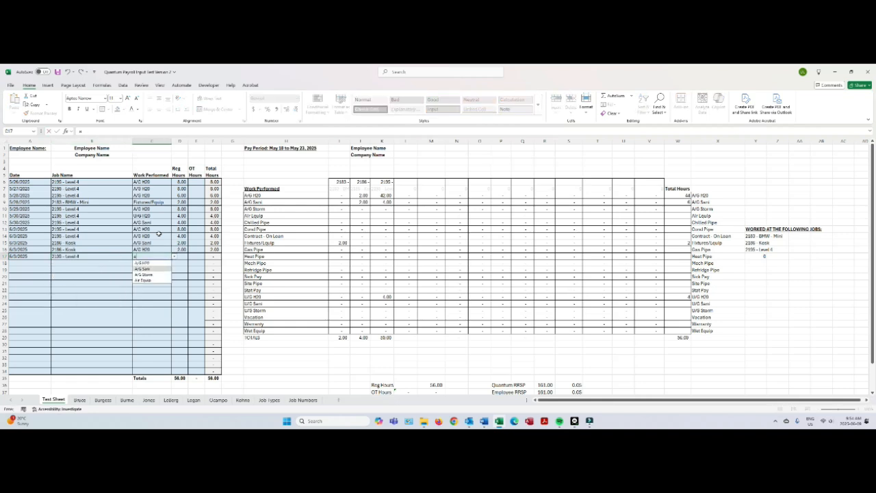
key("Tab")
key("Tab")
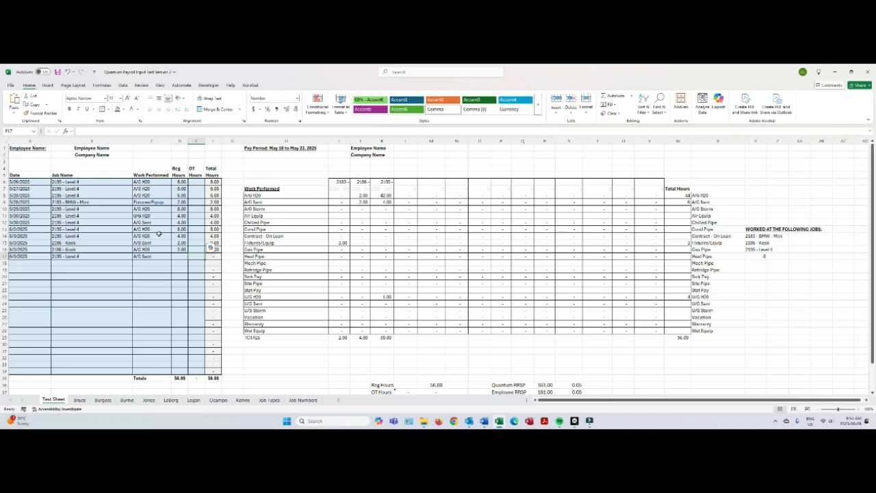
type("1")
key("Return")
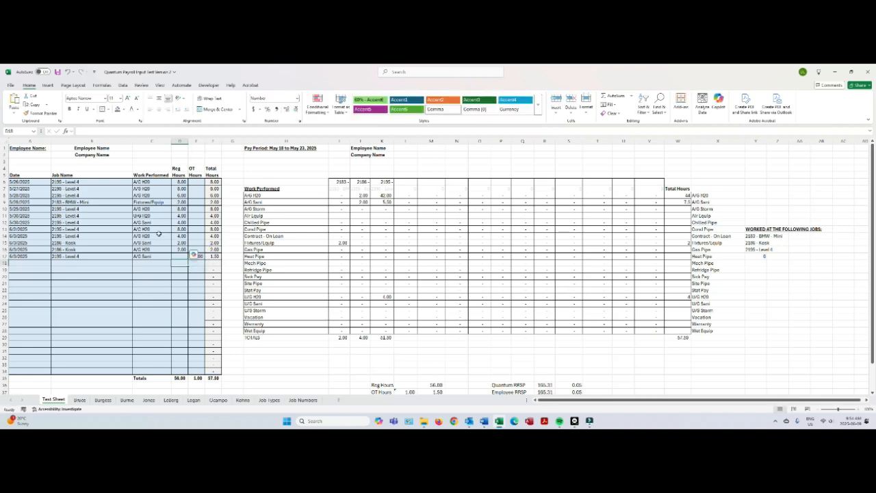
Add another 6/3/2025 entry in row 18 for the job 2195 - Level 4
key("Home")
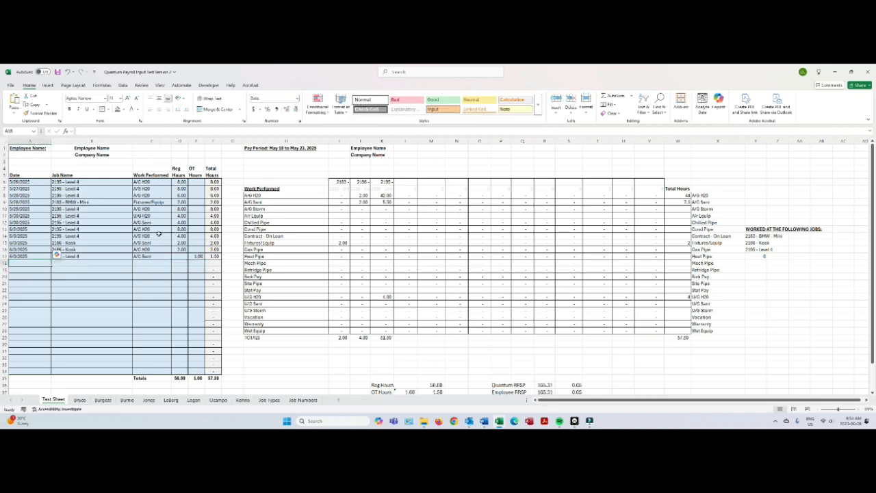
type("6/")
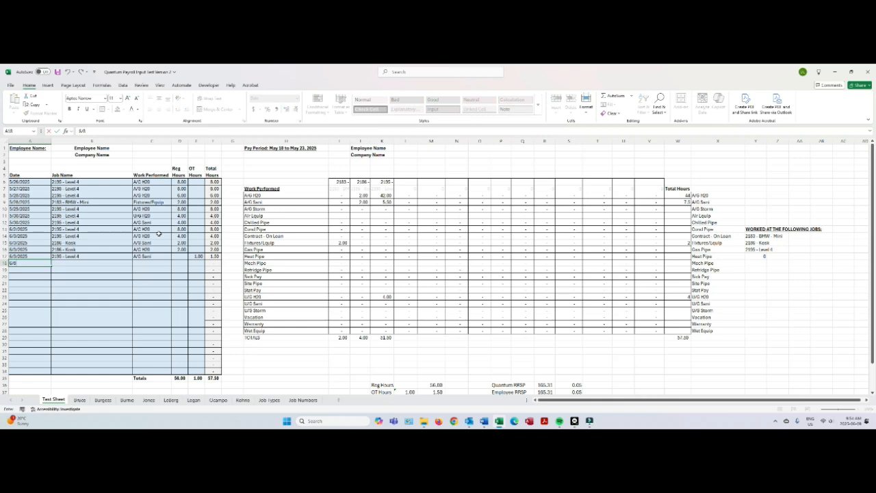
type("3/2025")
key("Tab")
type("2195")
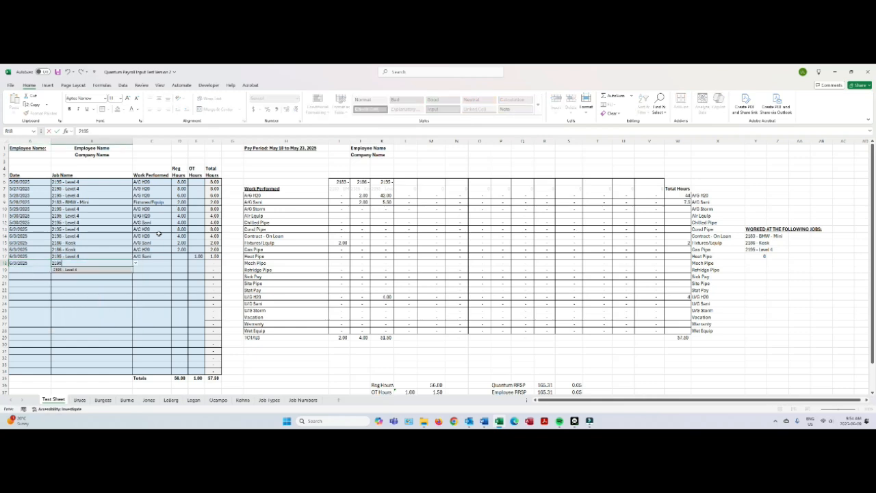
key("Tab")
Enter A/G H20 as the work performed in row 18, with 1 overtime hour
type("A/G H20")
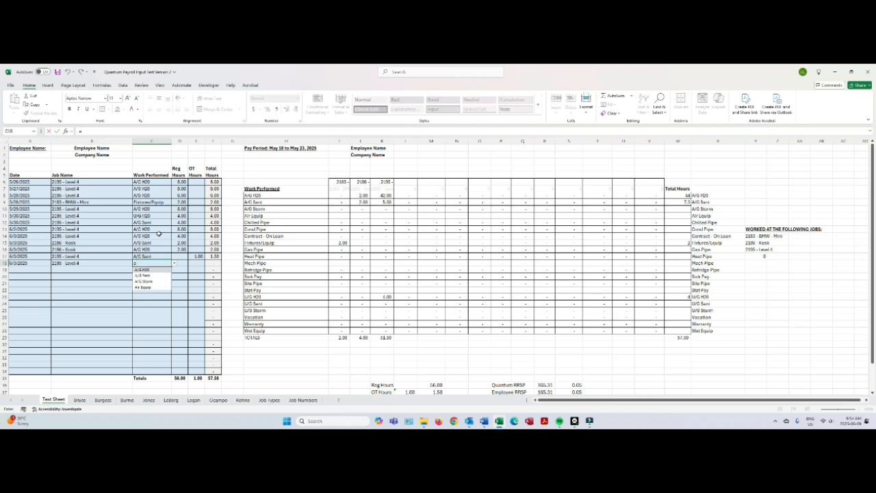
key("Return")
key("Up")
key("Right")
key("Right")
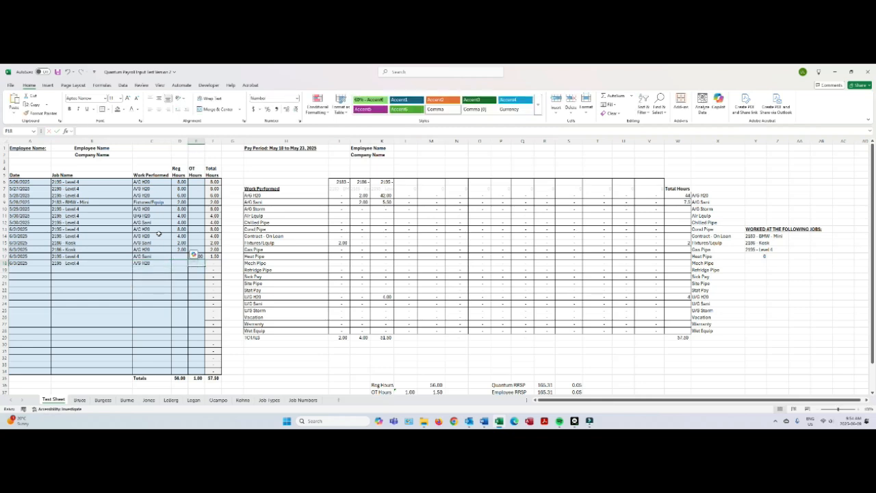
type("1")
key("Return")
Start the row 19 entry with the date 6/4/2025 and the job name 2186 - Keek
key("Left")
key("Left")
key("Left")
key("Left")
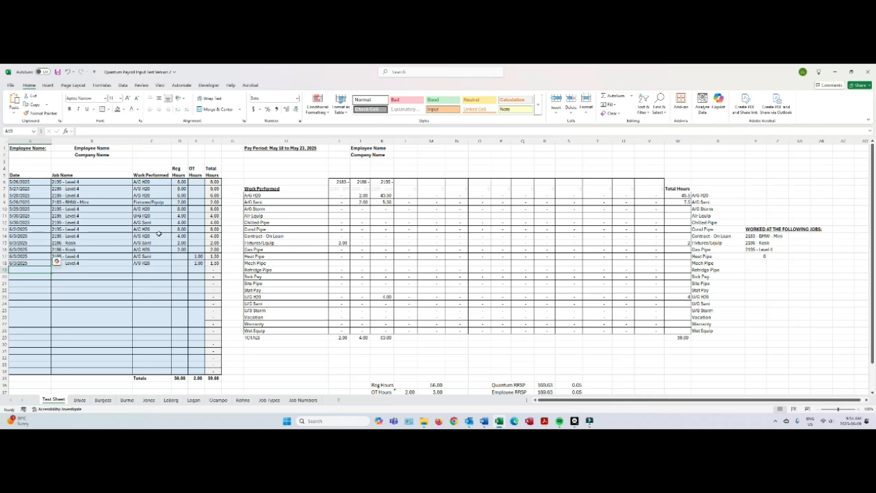
type("6/4/2025")
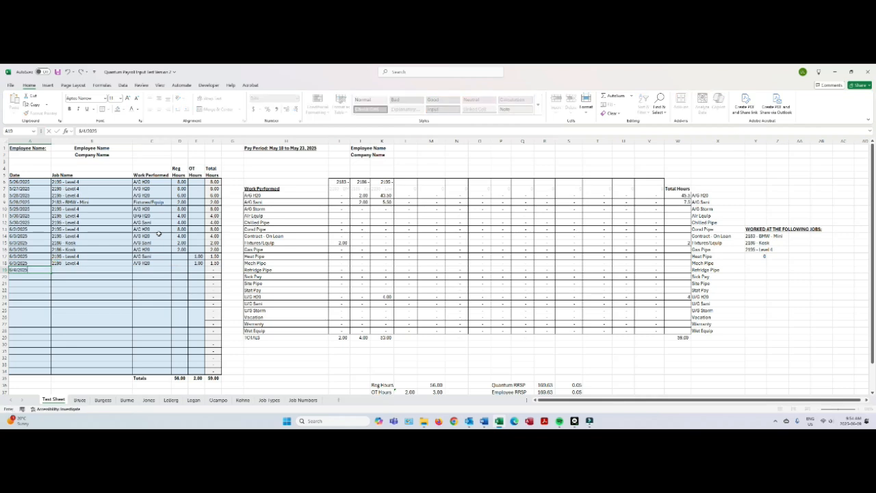
key("Tab")
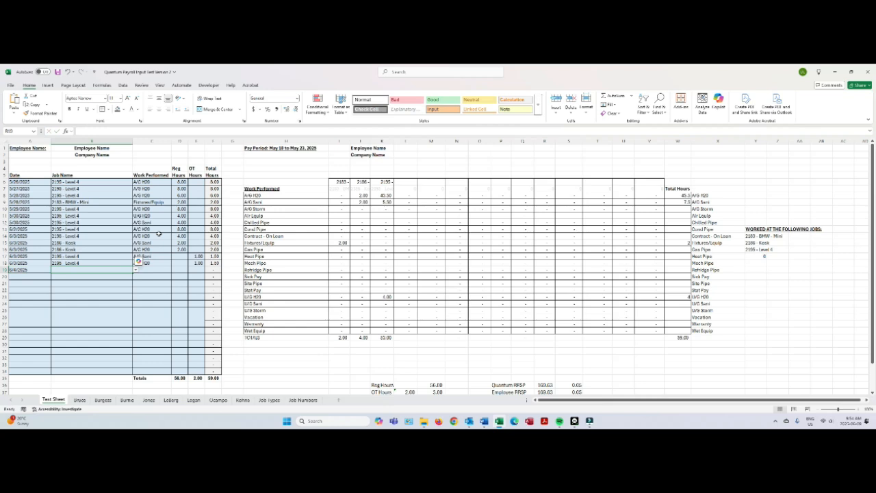
type("2186 - Kosk")
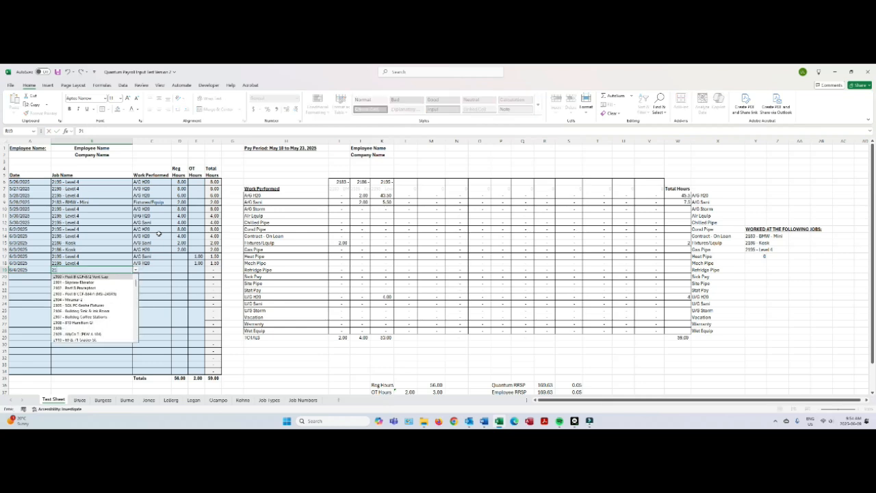
key("Return")
key("Up")
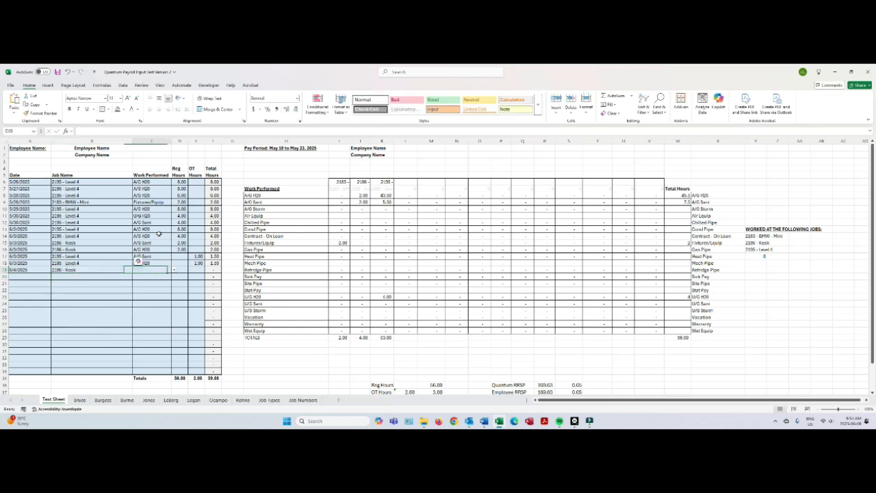
Enter A/G Sani as the work performed in row 19, with 4 regular hours
key("Right")
type("A/G Sani")
key("Return")
key("Up")
key("Right")
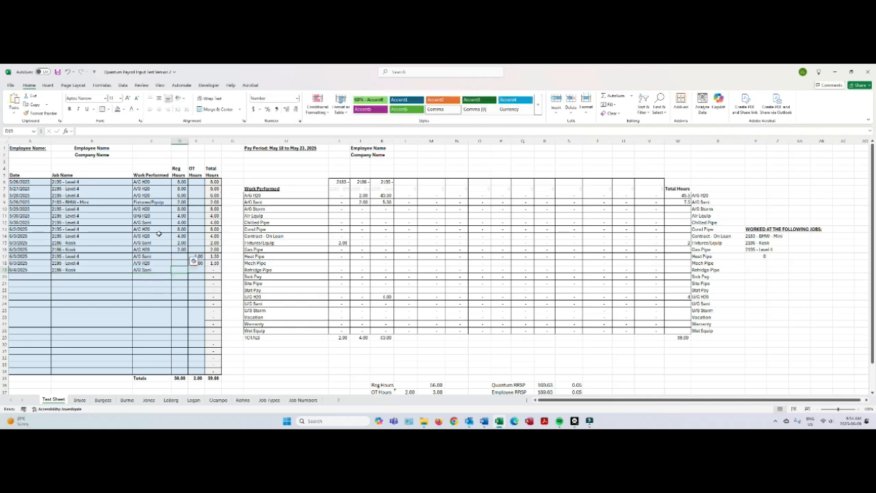
type("4")
key("Return")
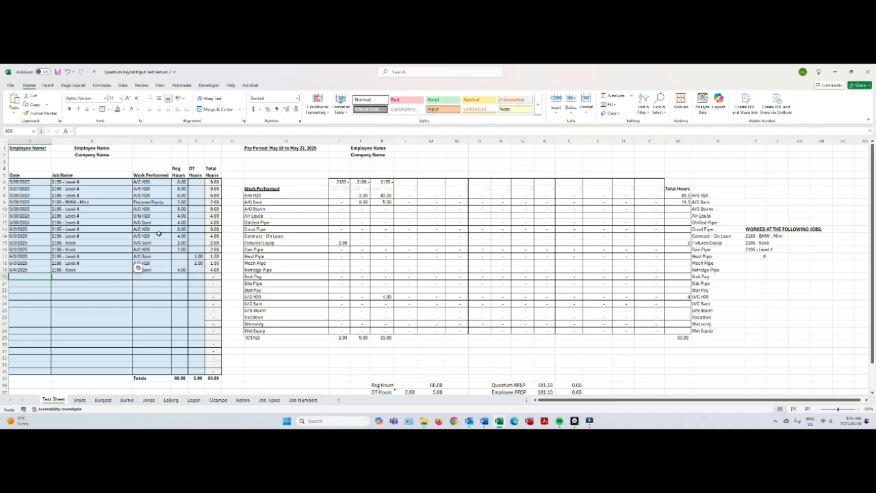
Add a second 6/4/2025 entry in row 20 for the job 2186 - Keek
type("6/4/")
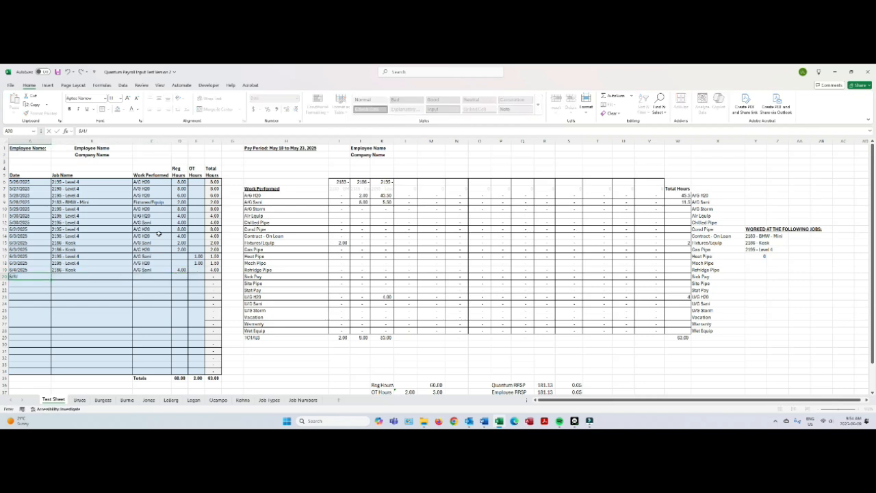
type("2025")
key("Tab")
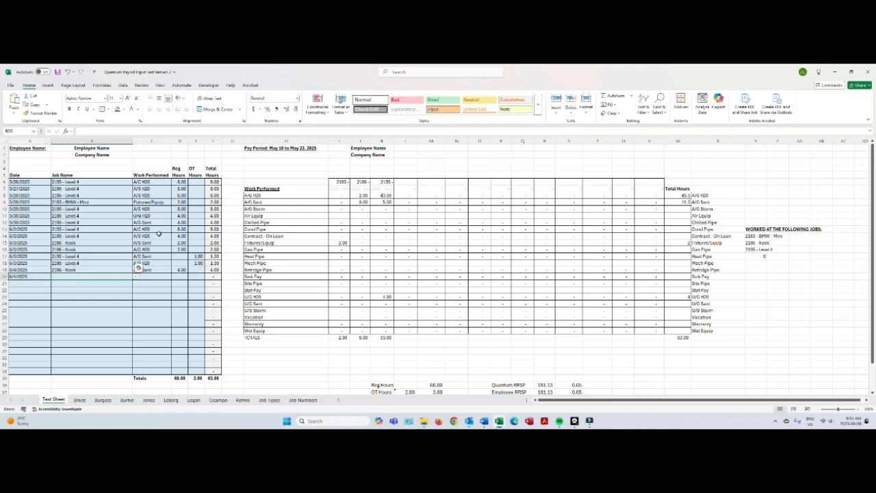
type("2186")
key("Tab")
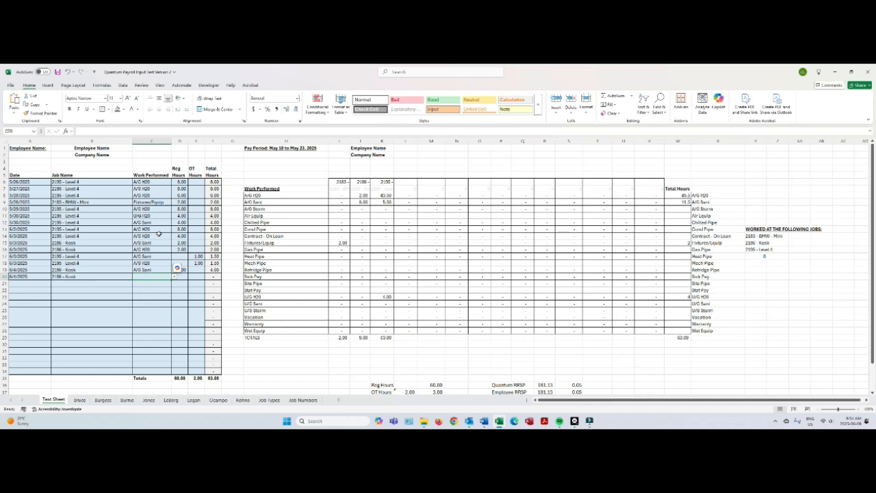
Enter A/G H20 as the work performed in row 20, with 4 regular hours
type("a")
key("Tab")
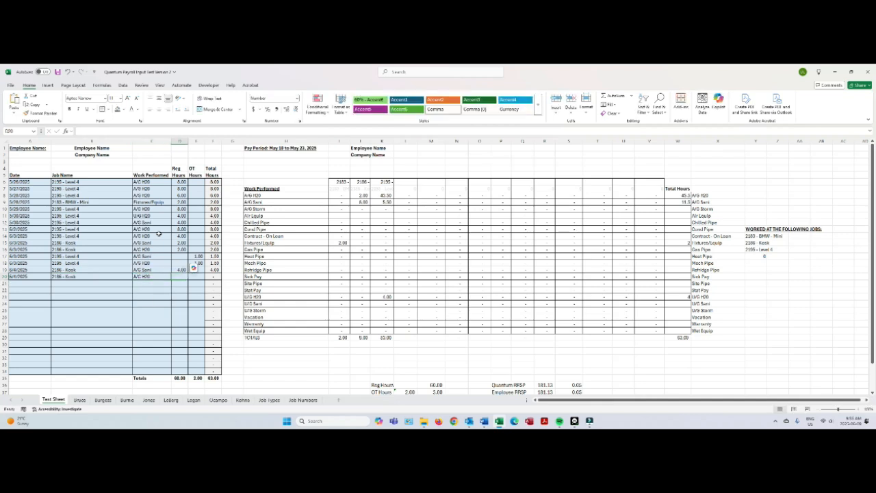
type("4")
key("Return")
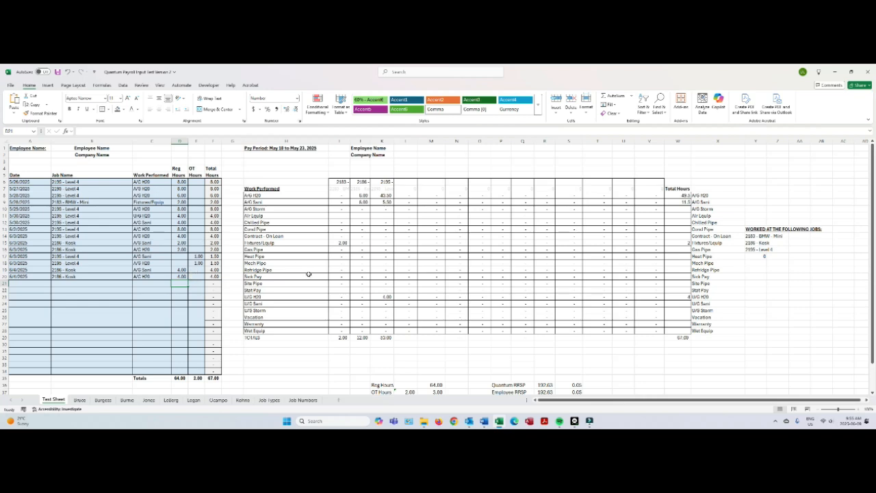
Start the row 21 entry with the date 6/5/2025 and the job name 2186 - Keek
key("Home")
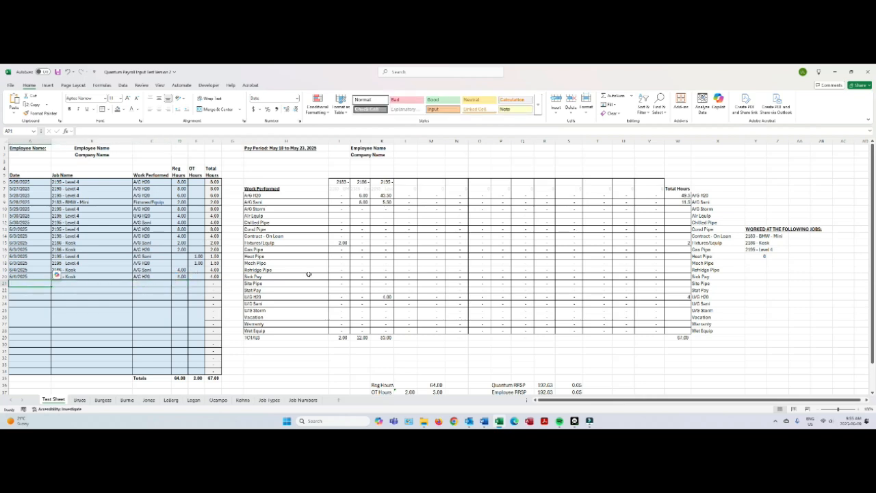
type("6/5/2025")
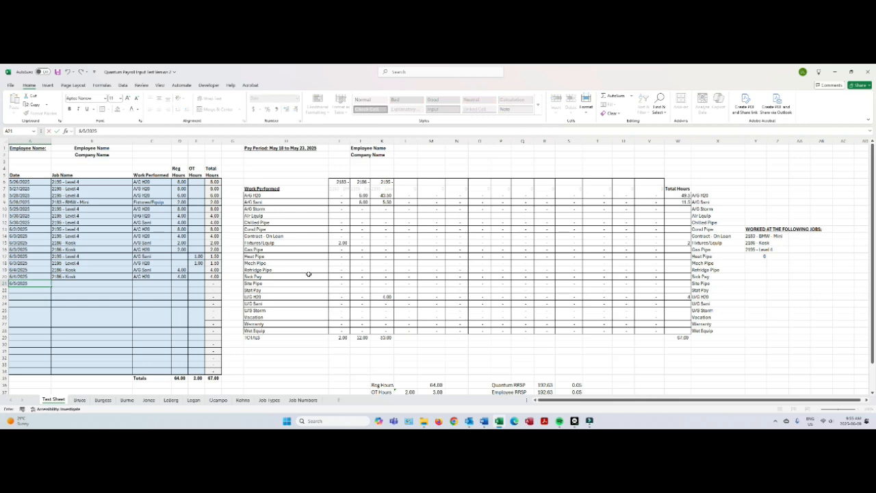
key("Tab")
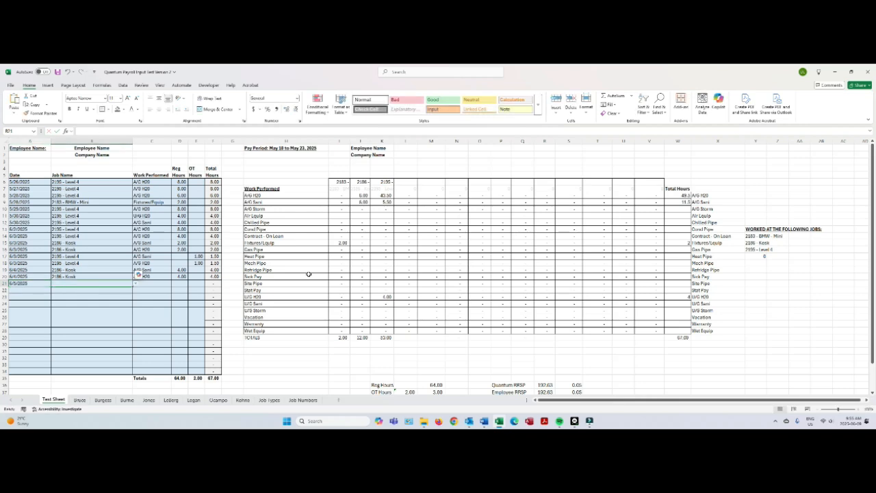
type("218")
type("6")
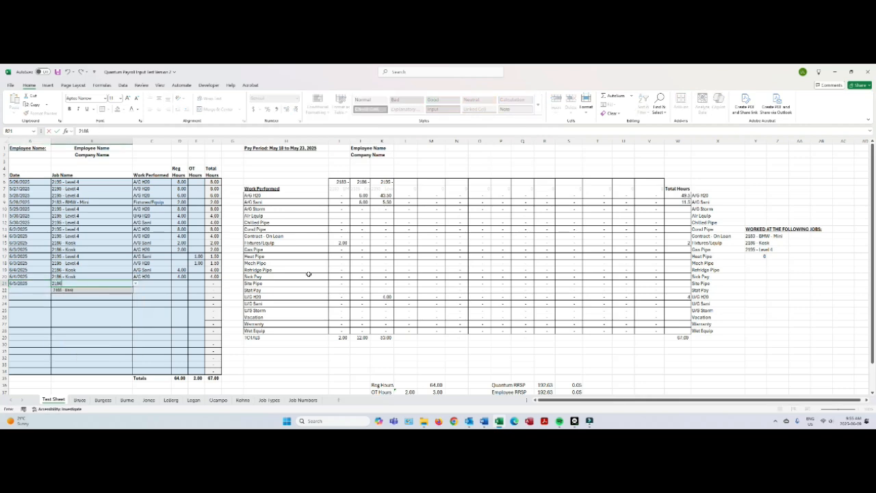
key("Tab")
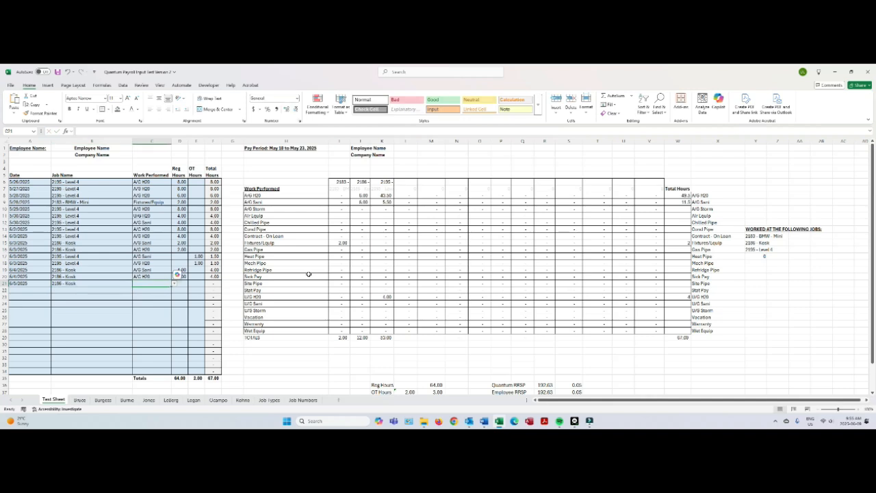
Enter A/G Sani as the work performed in row 21, with 4 regular hours
type("a")
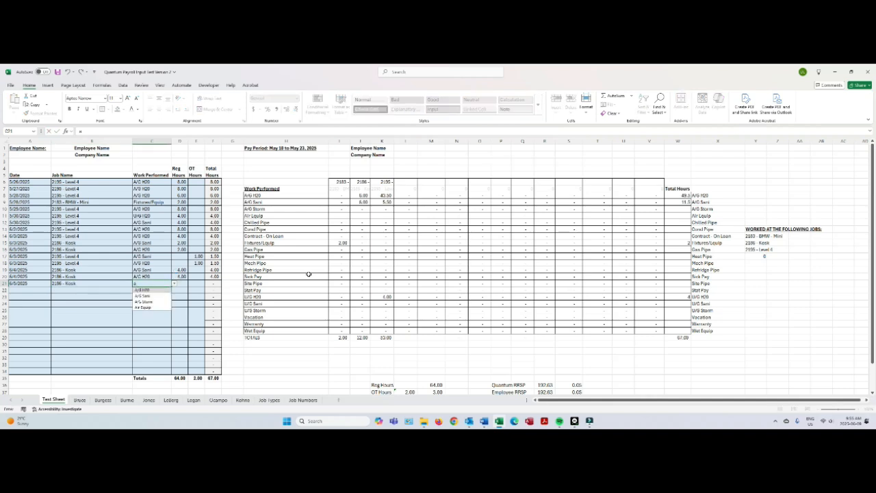
key("Down")
key("Down")
key("Tab")
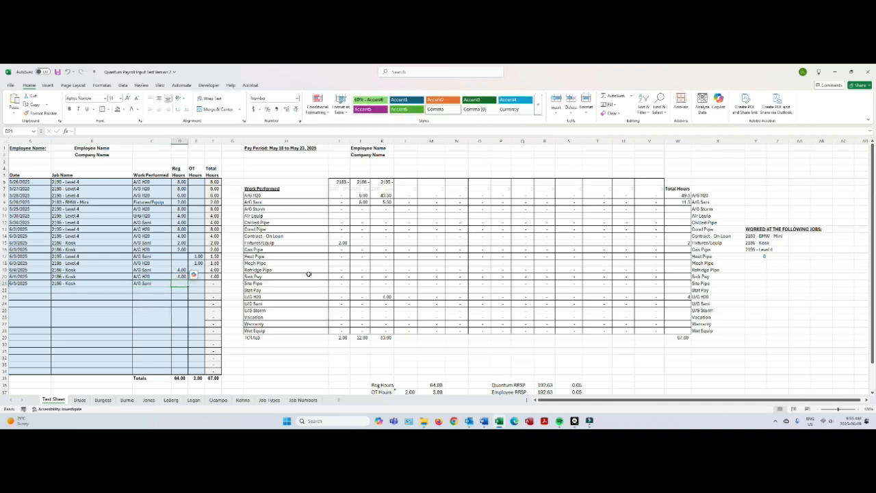
type("4")
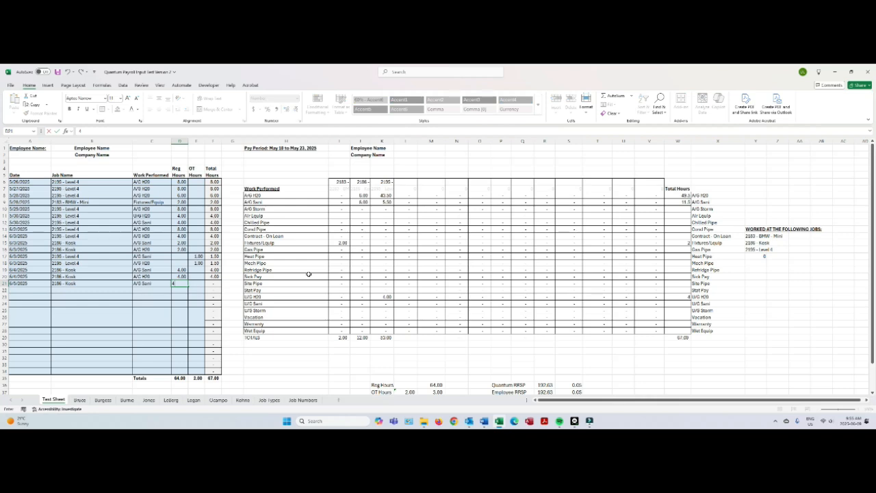
key("Return")
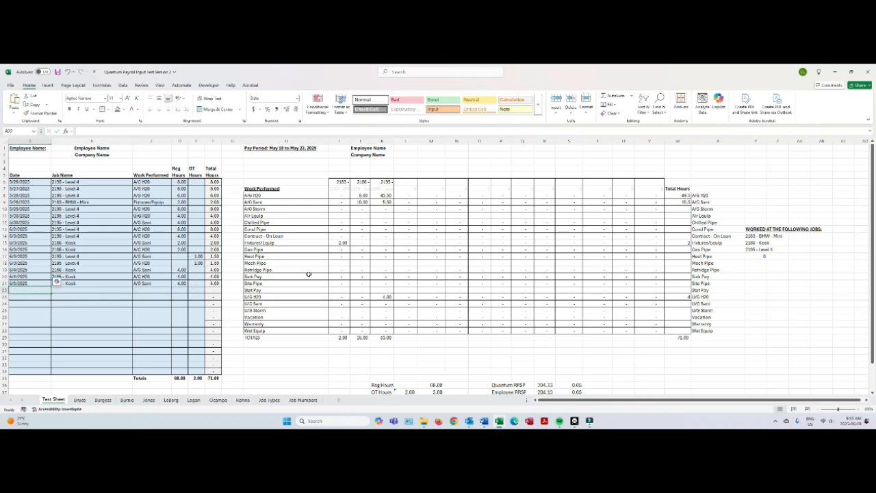
Add a second 6/5/2025 entry in row 22 for the job 2186 - Keek
type("6/6")
key("BackSpace")
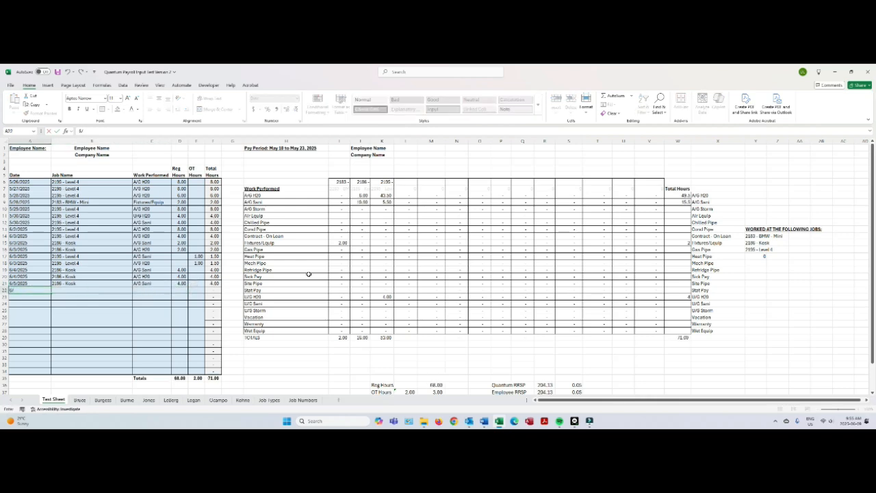
type("5/2025")
key("Tab")
type("2186")
key("Tab")
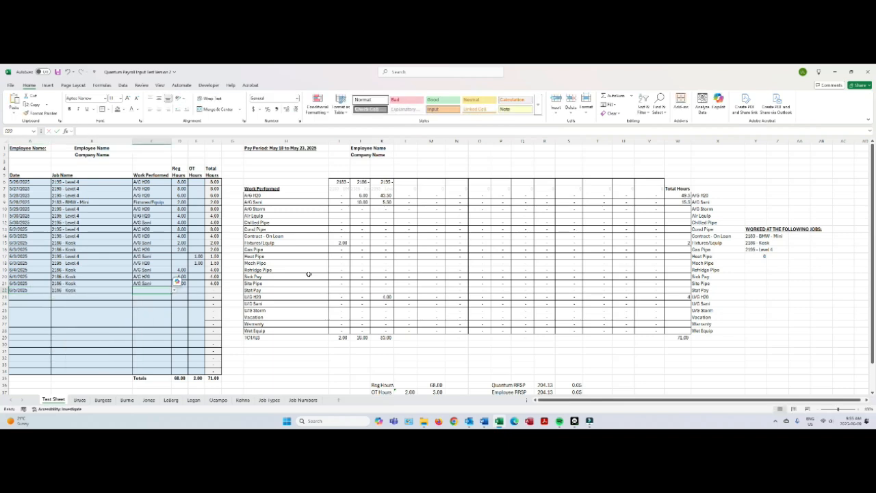
Enter A/G H20 as the work performed in row 22, with 4 regular hours
type("a")
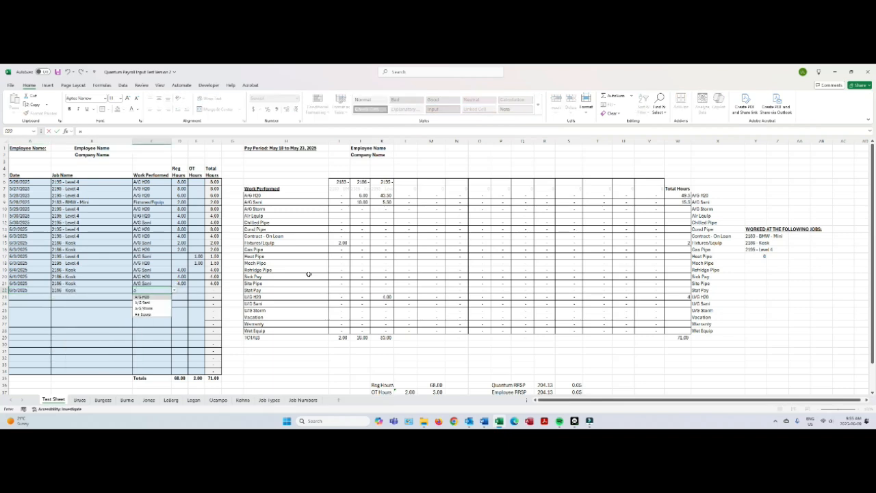
key("Return")
key("Up")
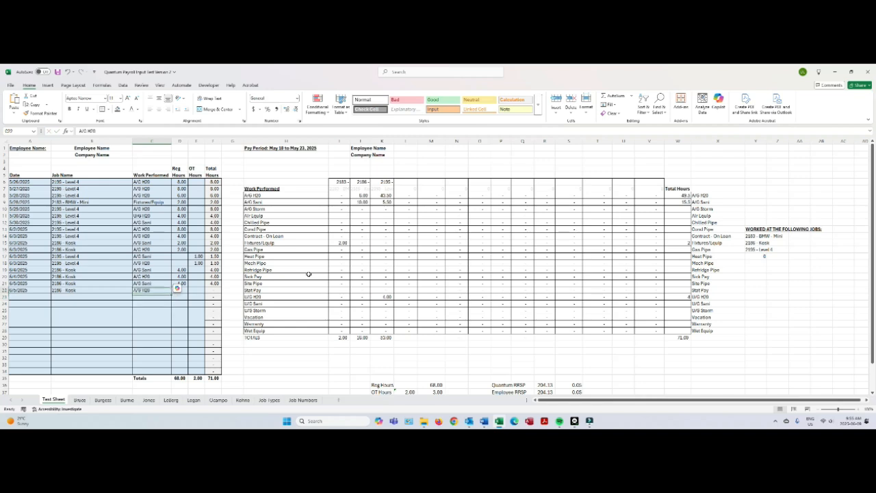
key("Right")
type("4")
key("Return")
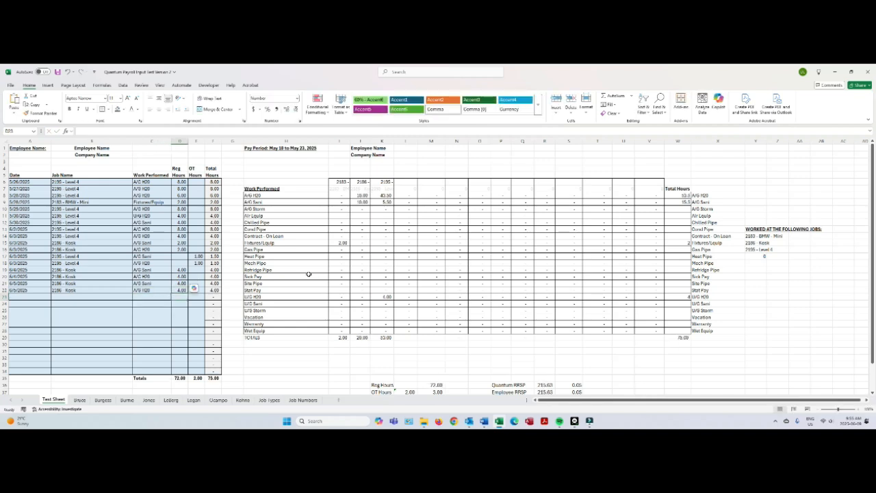
Start the row 23 entry with the date 6/6/2025 and the job name 2195 - Level 4
key("Left")
key("Left")
key("Left")
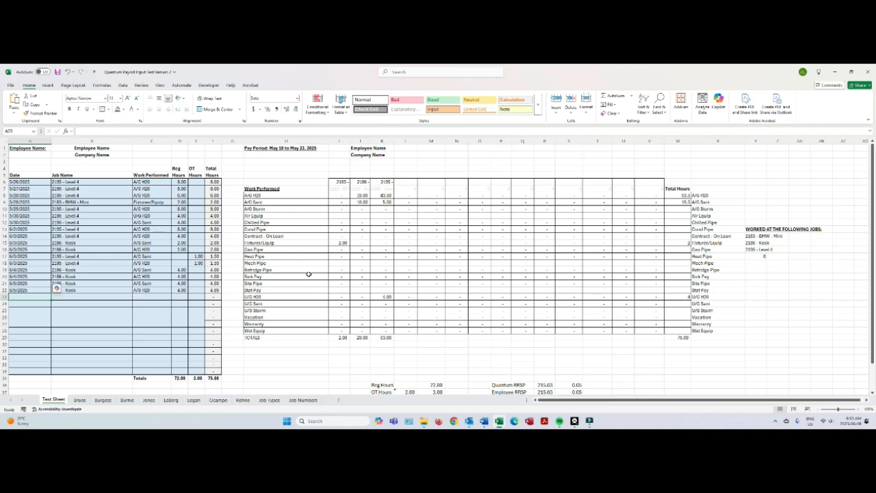
type("6/6/2025")
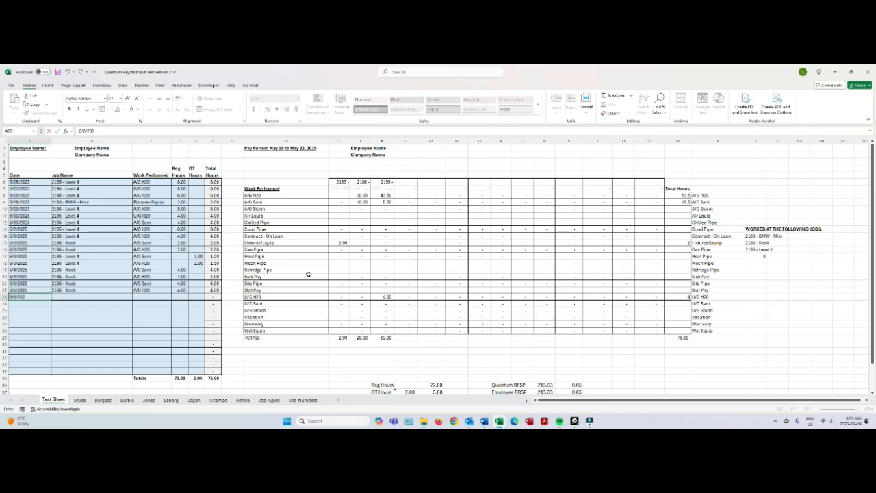
key("Tab")
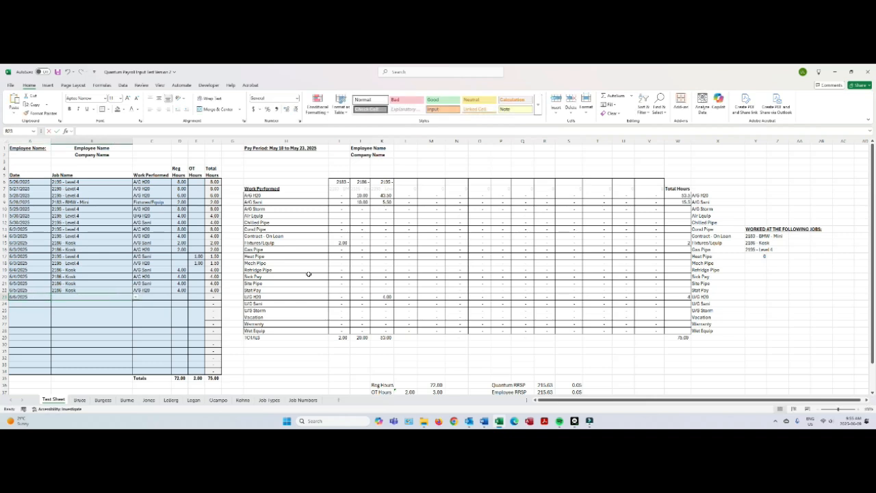
type("2195")
key("Tab")
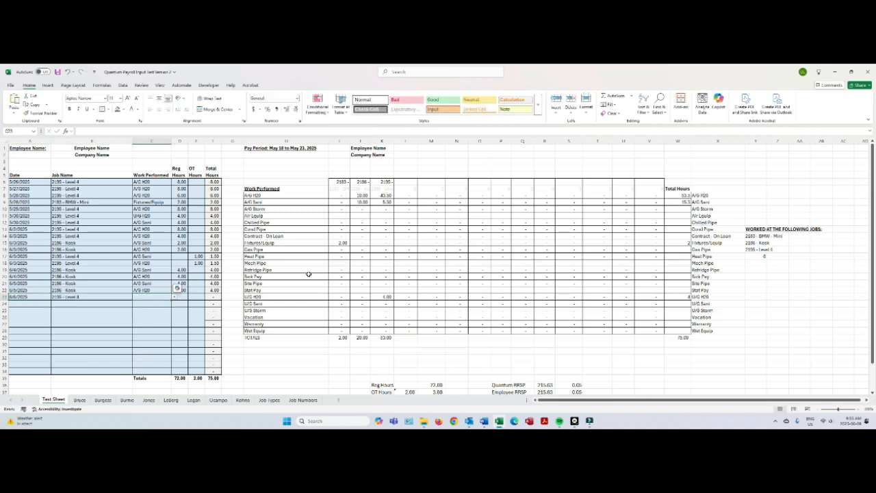
Enter A/G H20 as the work performed in row 23, with 8 regular hours
type("A/G H20")
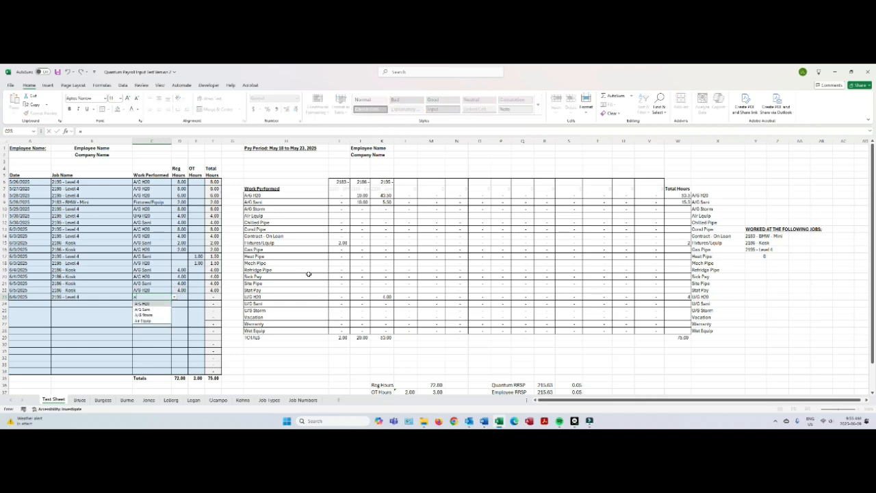
key("Return")
key("Up")
key("Tab")
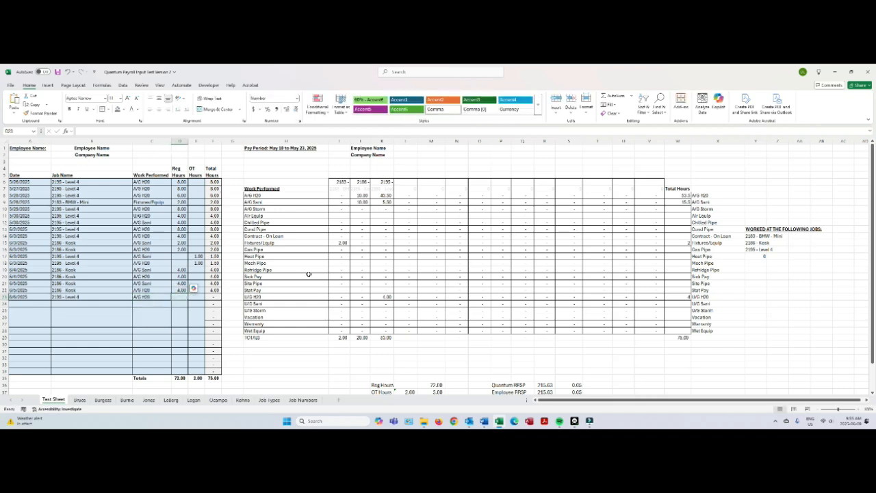
type("8")
key("Return")
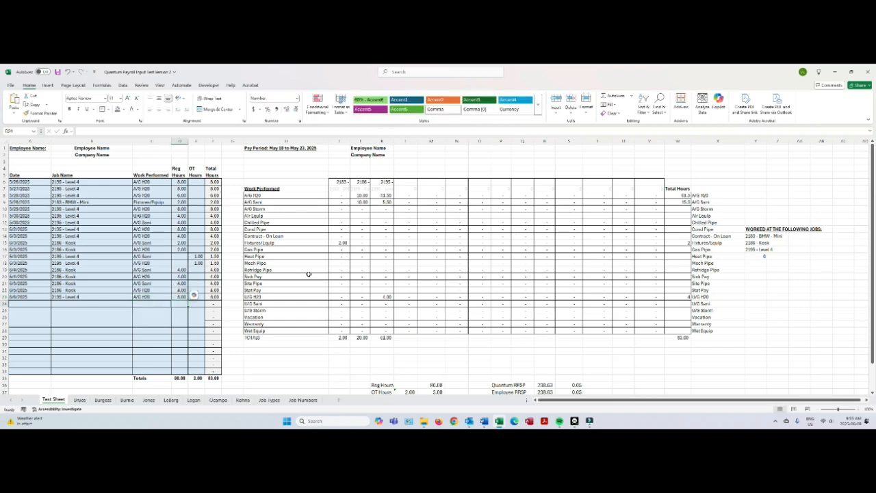